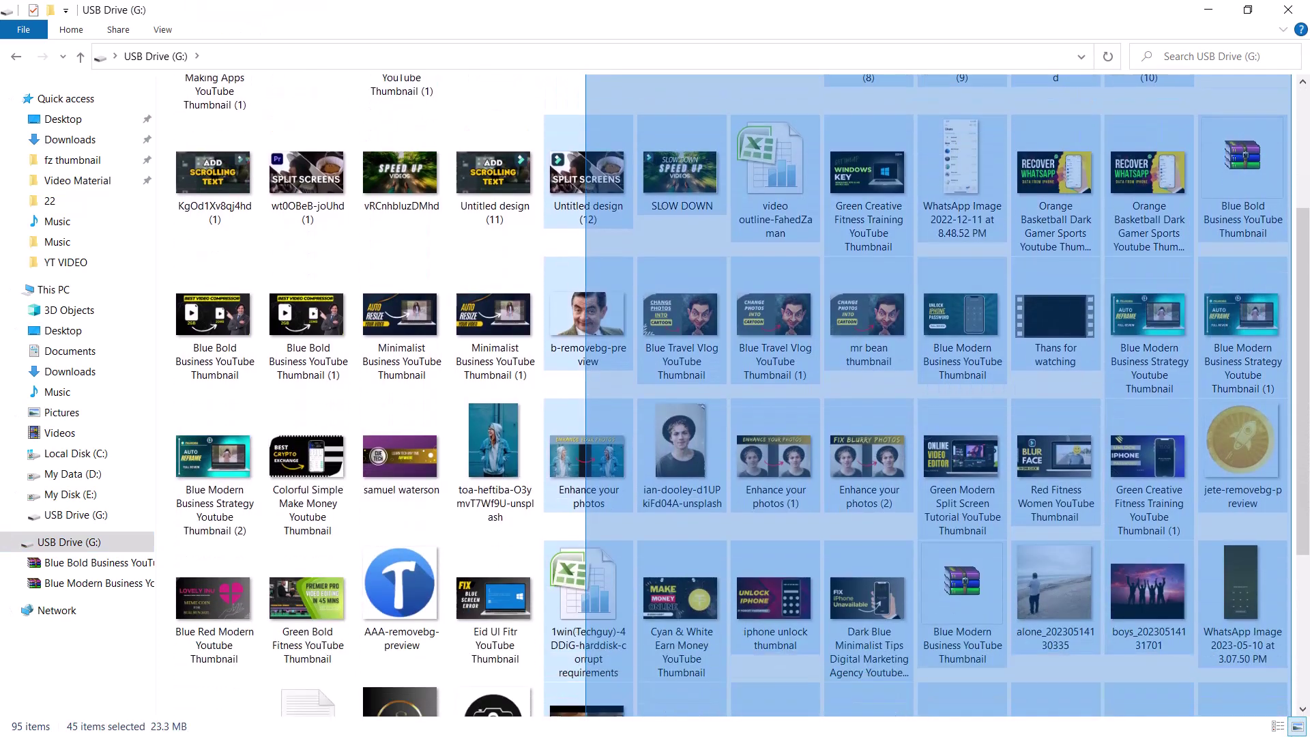
Permanently delete all the files on USB Drive (G:) in three batches.
scroll(1046, 490, "down", 3)
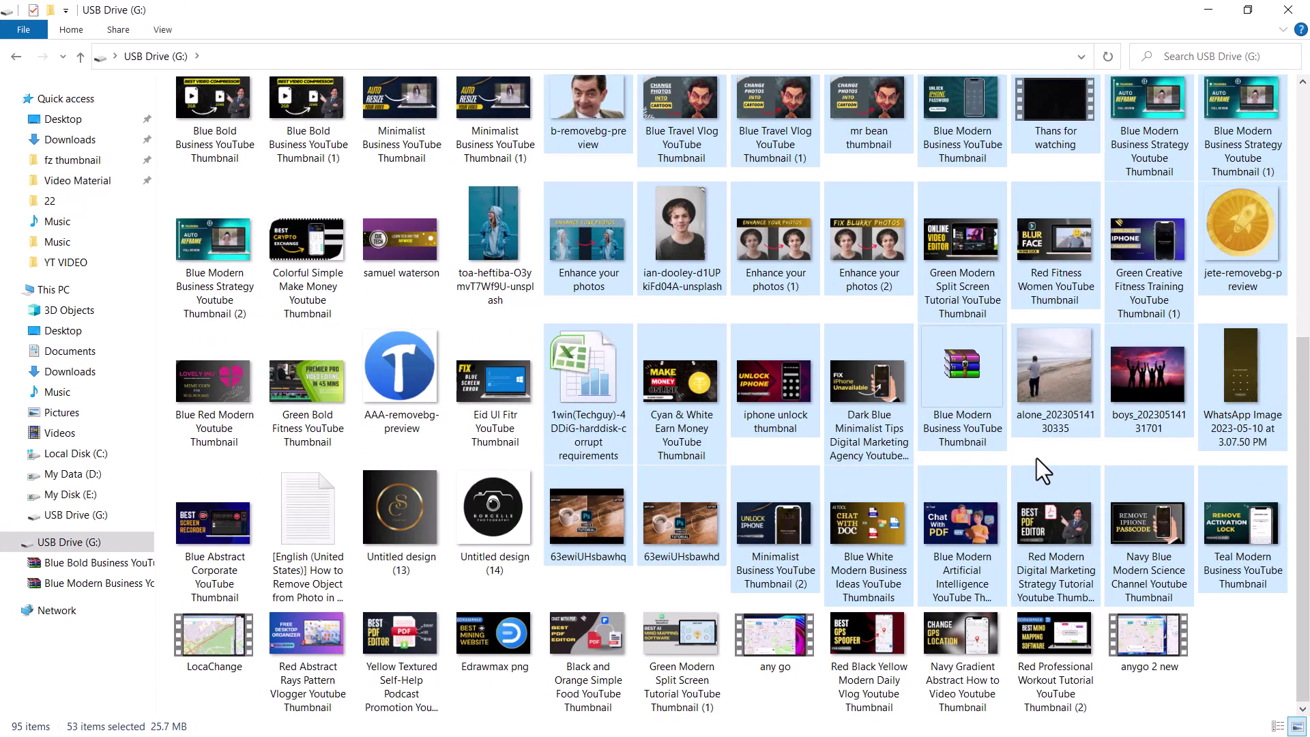
key("shift+Delete")
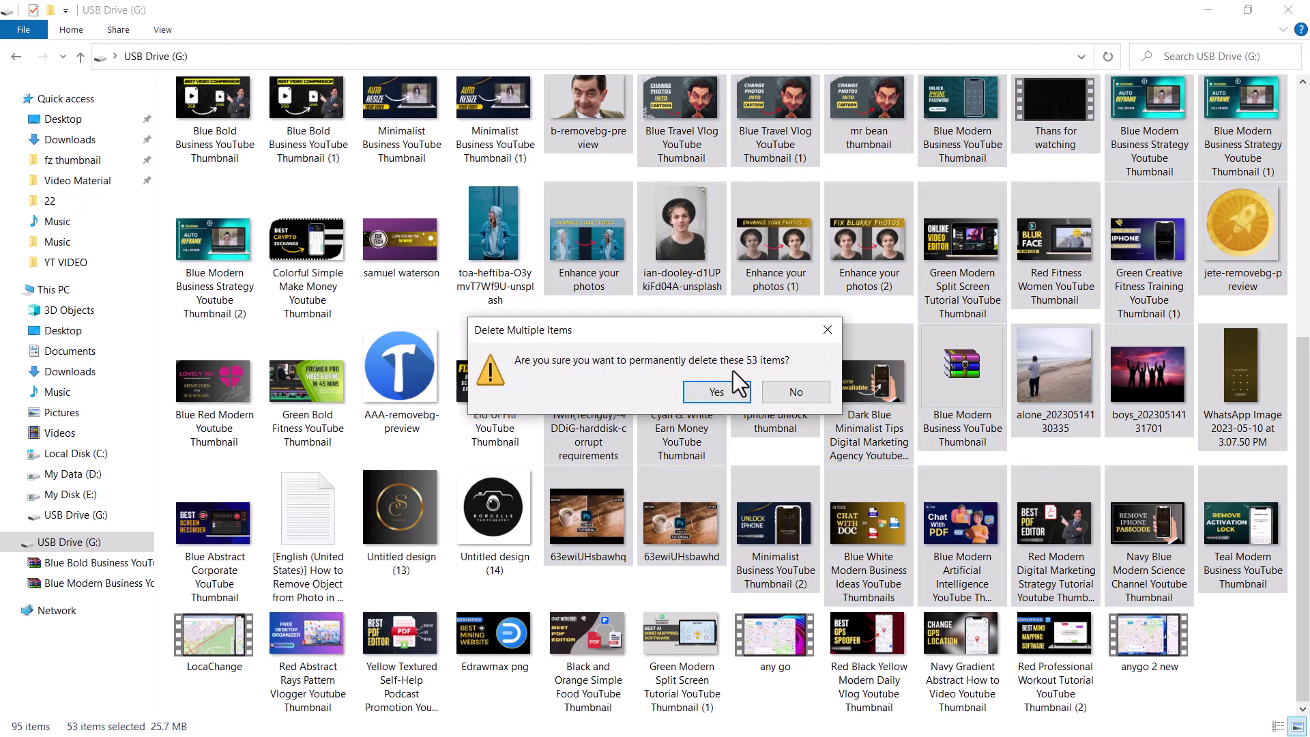
left_click(734, 392)
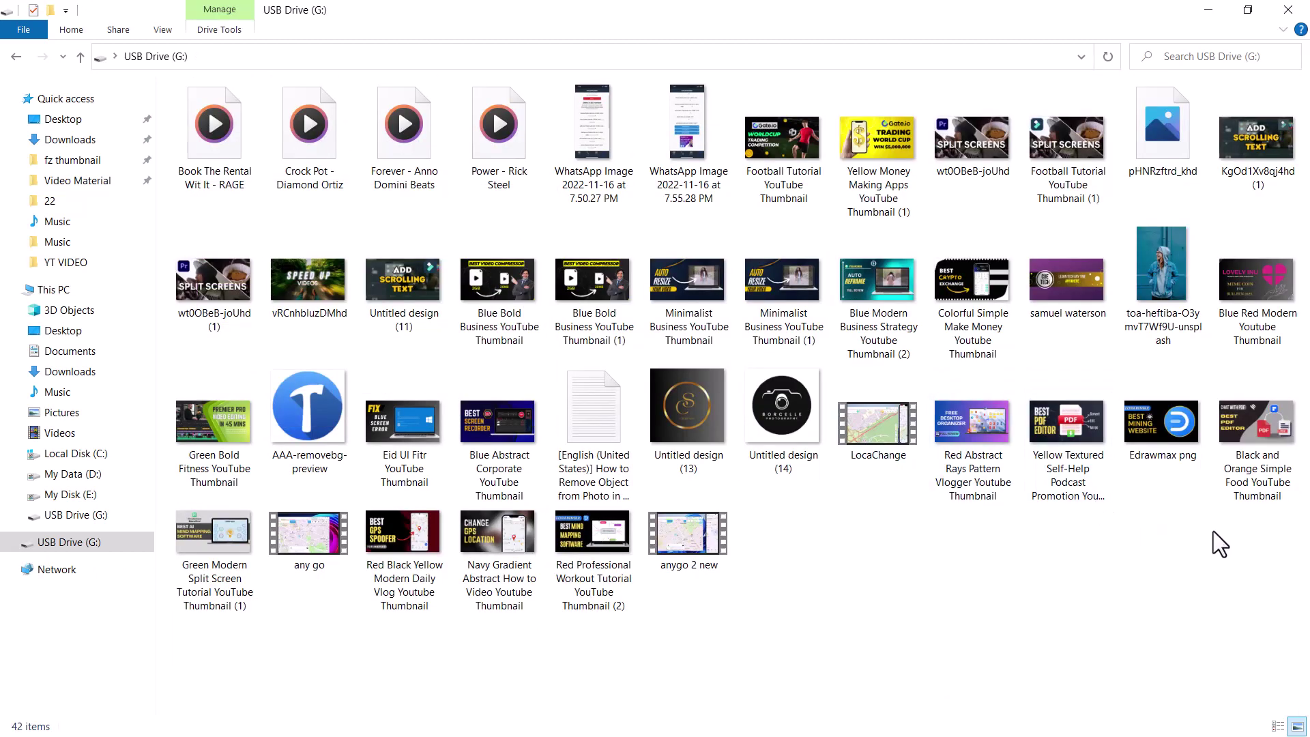
left_click_drag(1224, 530, 743, 90)
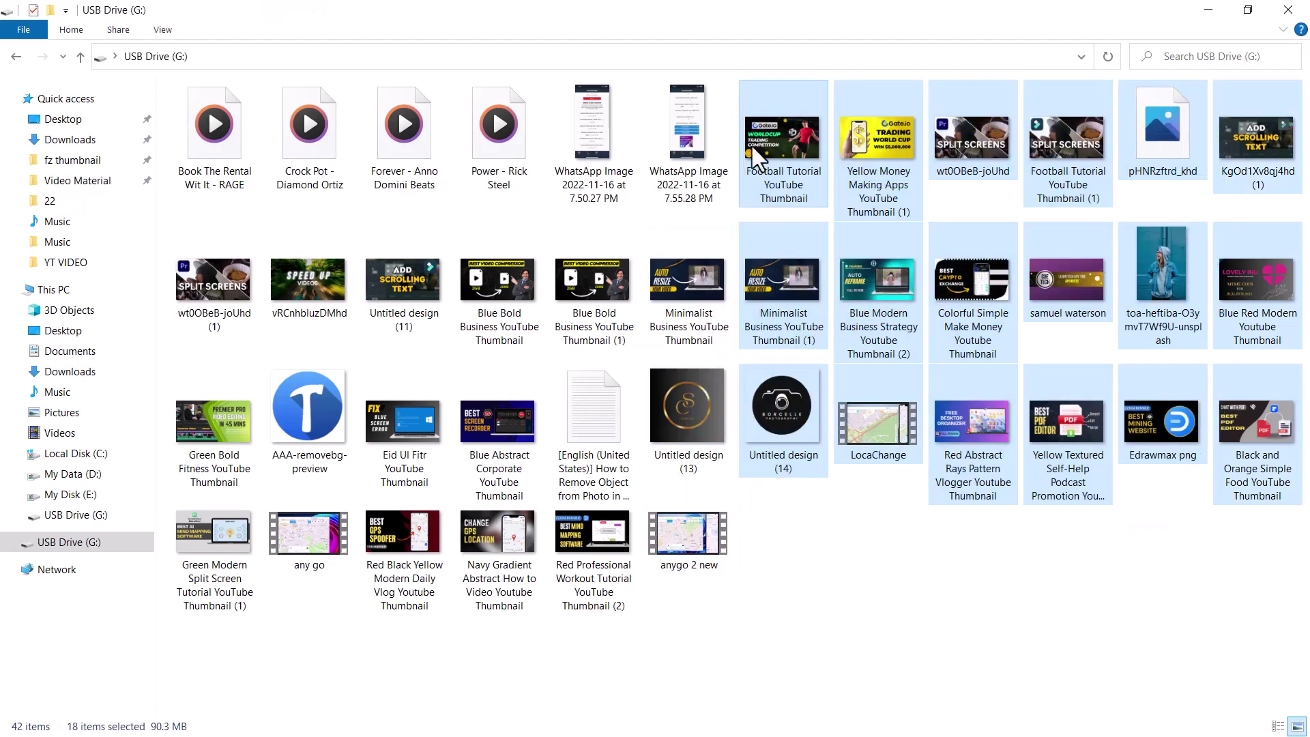
key("shift+Delete")
left_click(716, 391)
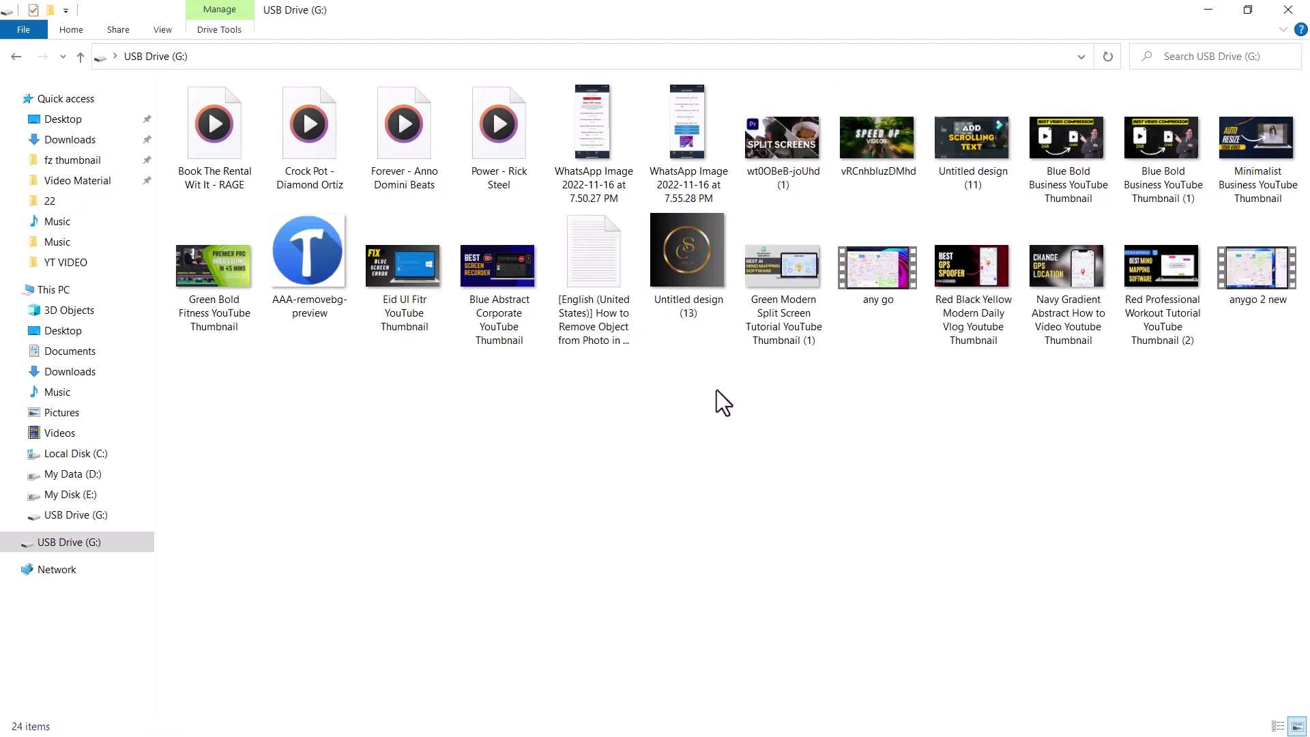
left_click_drag(1236, 387, 228, 137)
key("shift+Delete")
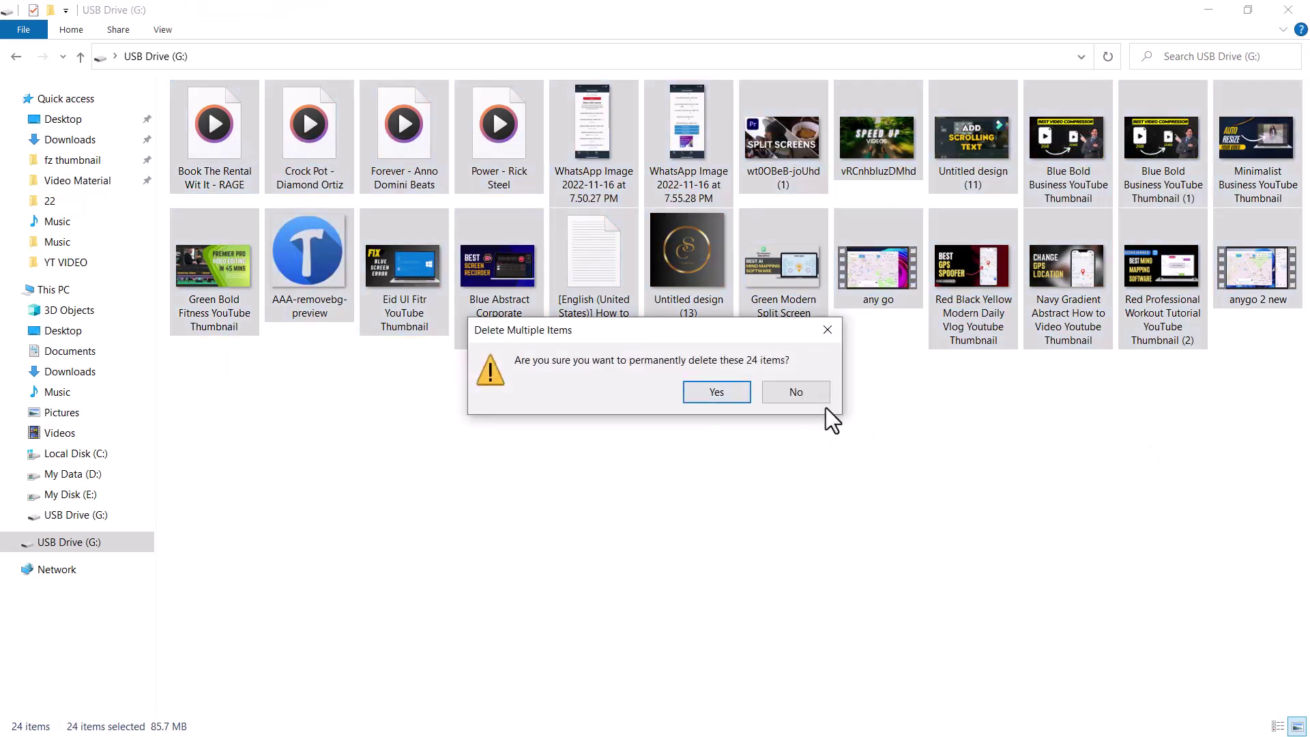
left_click(708, 393)
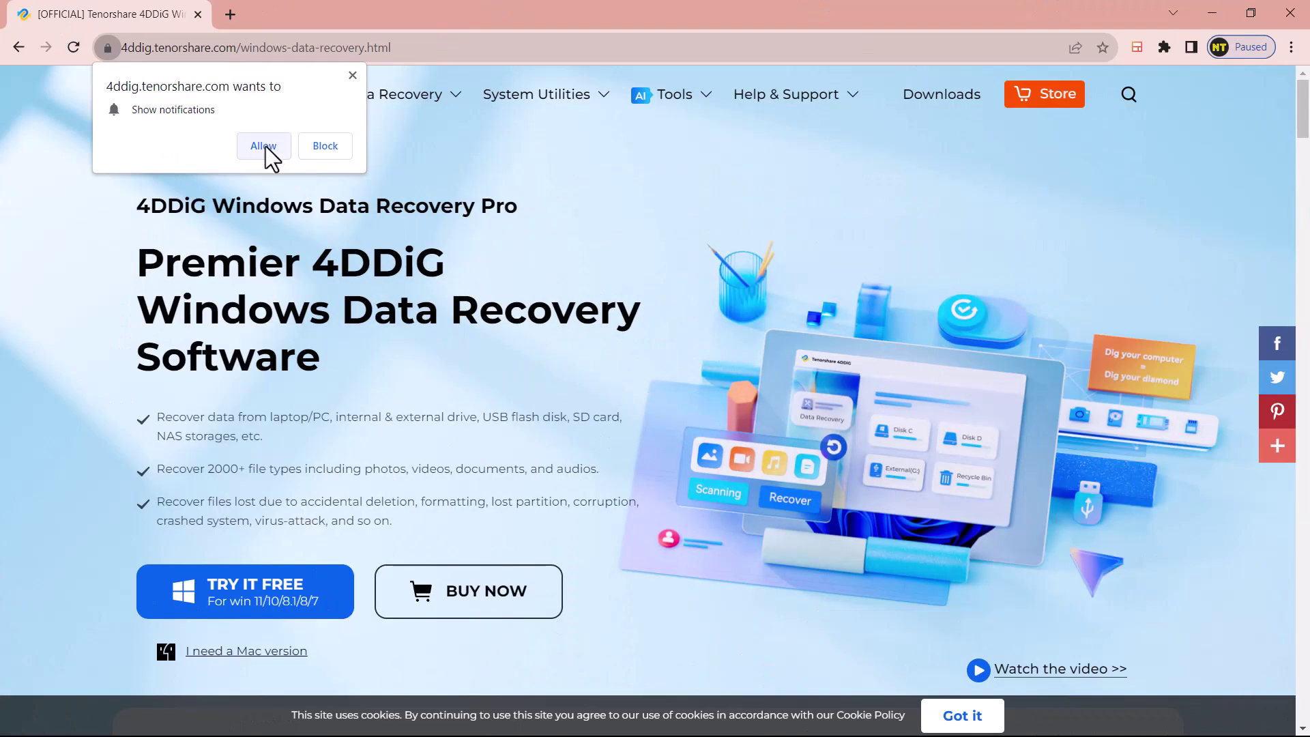
In the browser, allow notifications from 4ddig.tenorshare.com and look over the Windows Data Recovery page.
left_click(264, 144)
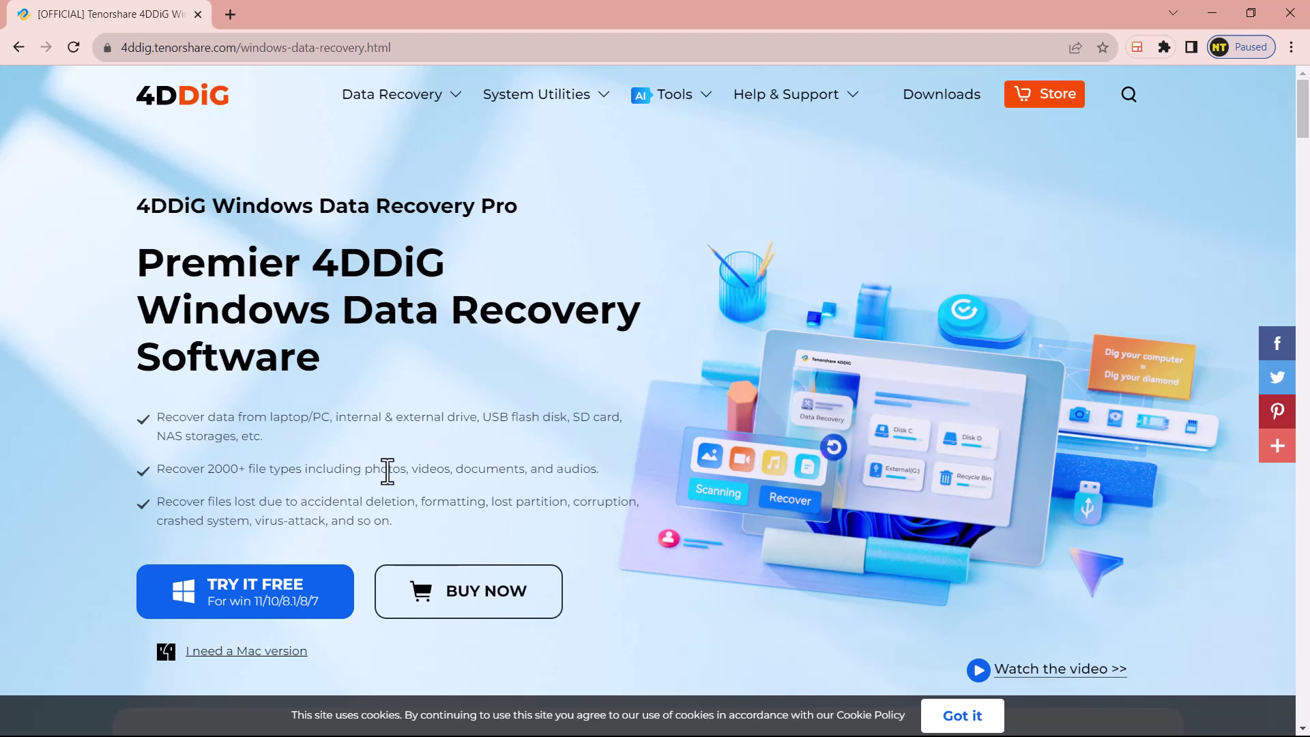
scroll(397, 479, "down", 5)
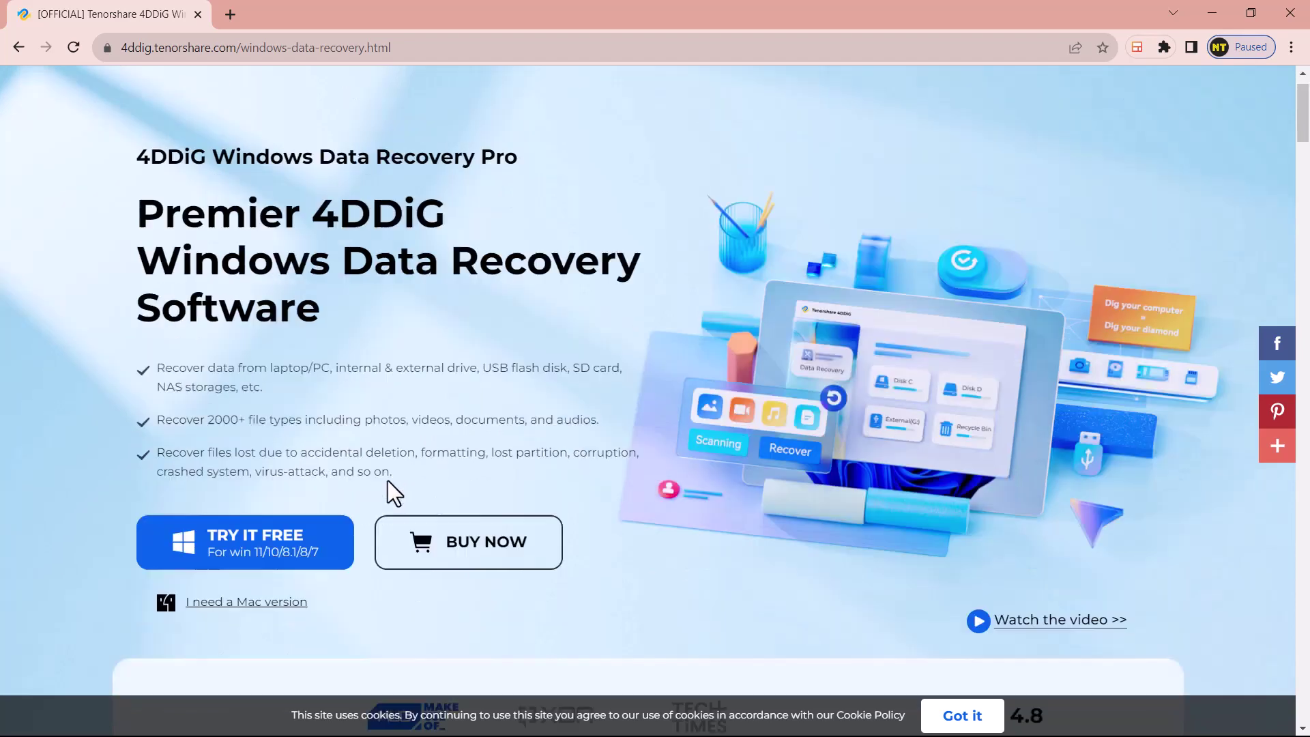
scroll(374, 488, "up", 2)
scroll(371, 477, "up", 4)
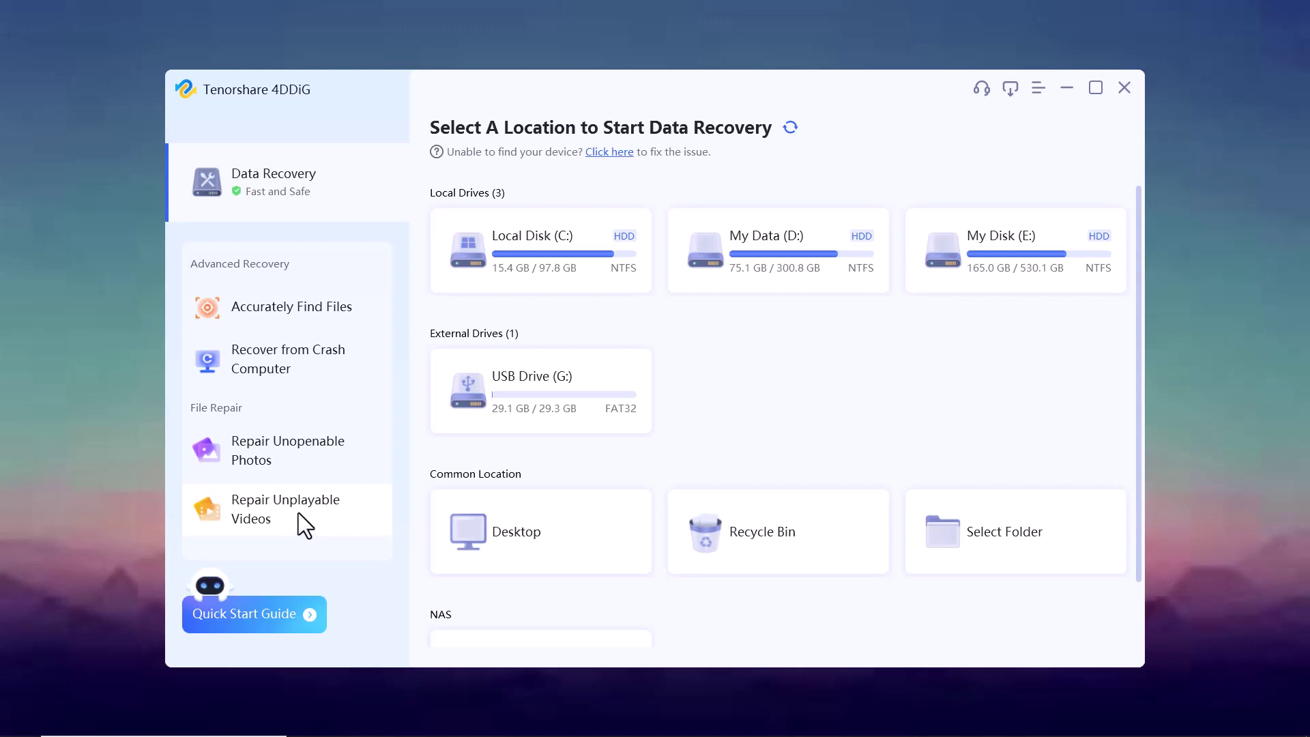
In Tenorshare 4DDiG, examine the local drives, external drive and common locations available for data recovery.
mouse_move(444, 213)
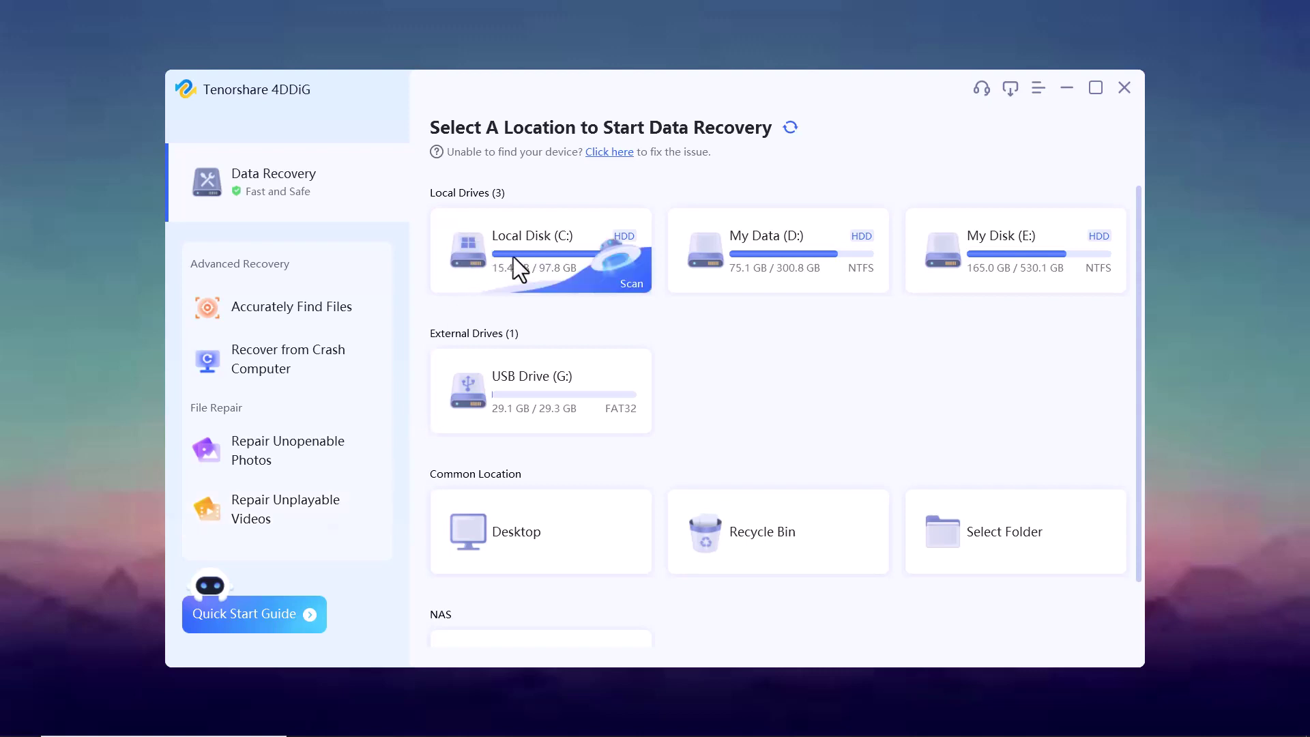
mouse_move(1007, 277)
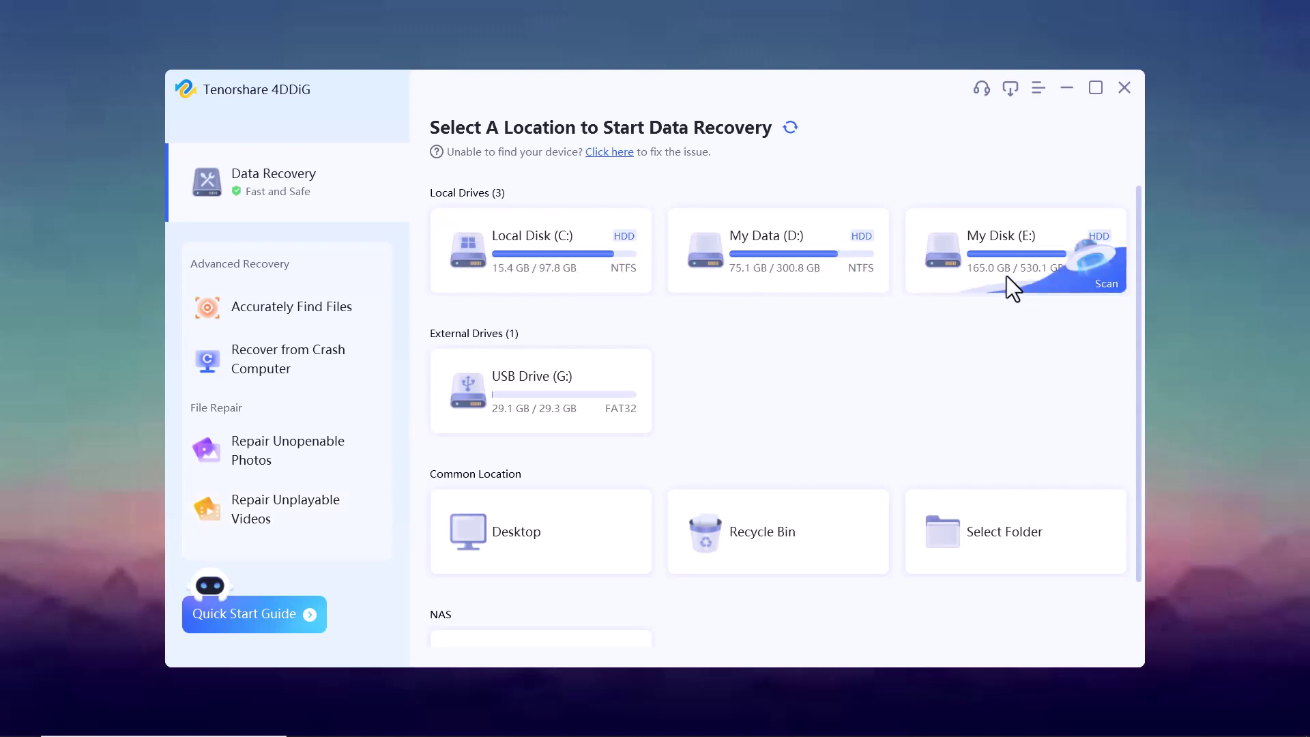
mouse_move(552, 372)
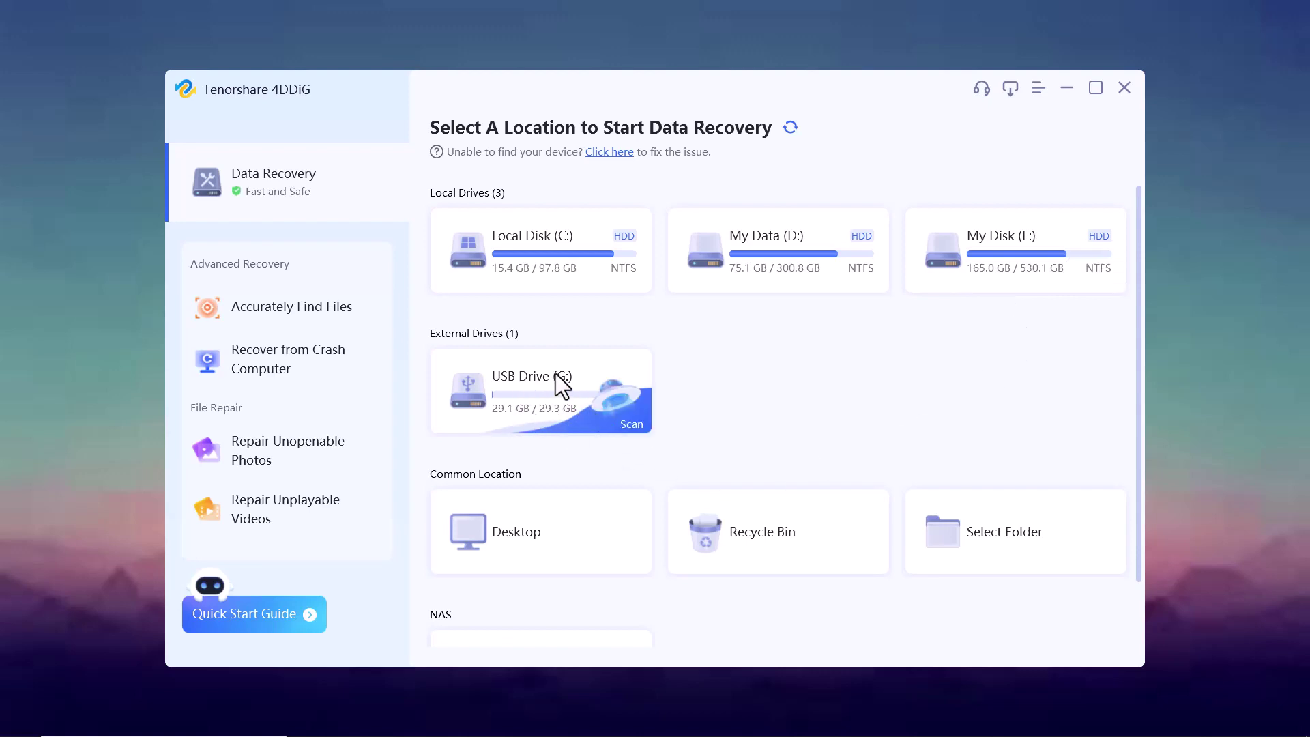
scroll(556, 375, "down", 1)
mouse_move(501, 428)
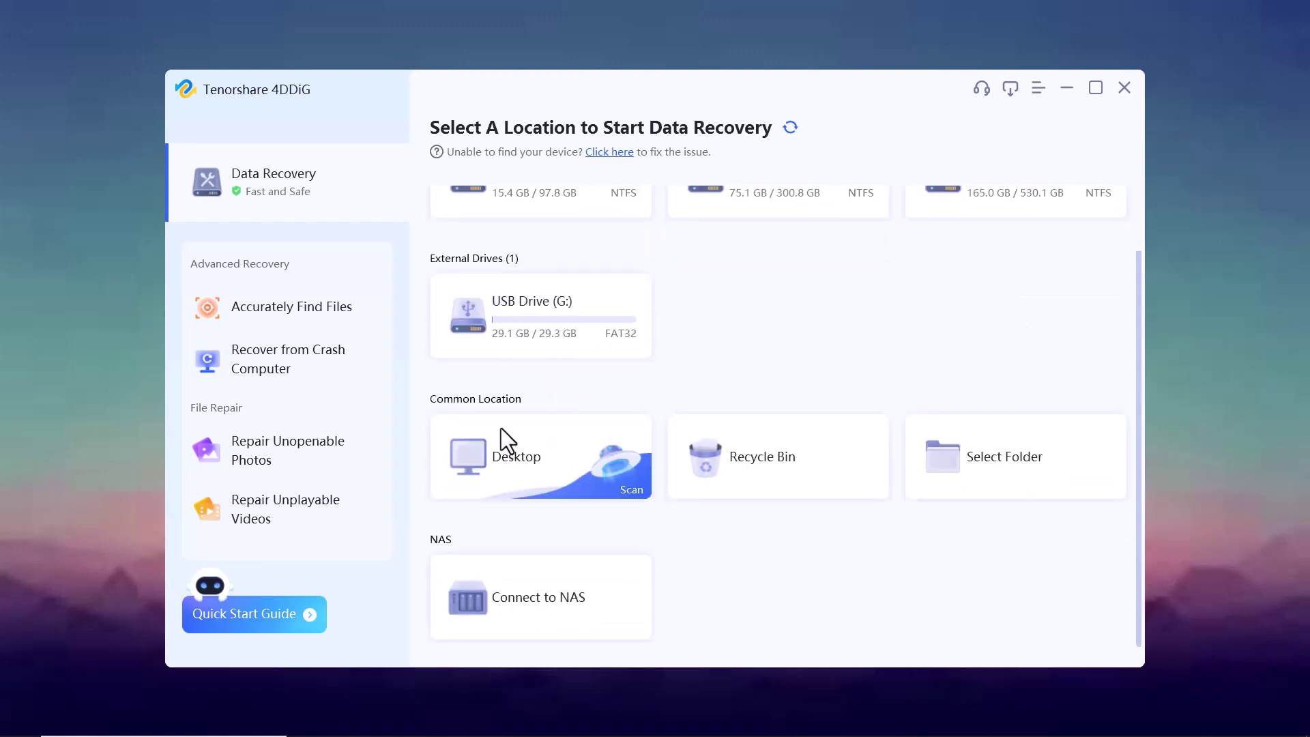
mouse_move(730, 460)
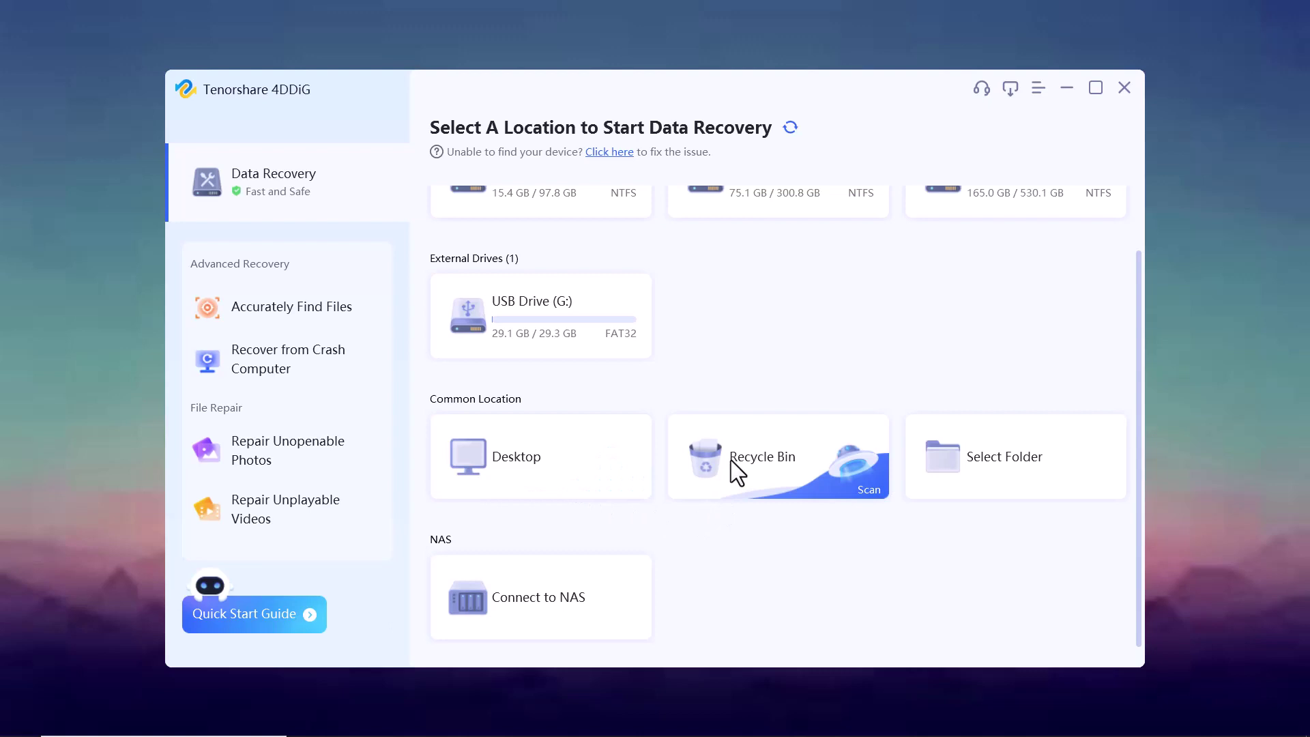
mouse_move(1026, 467)
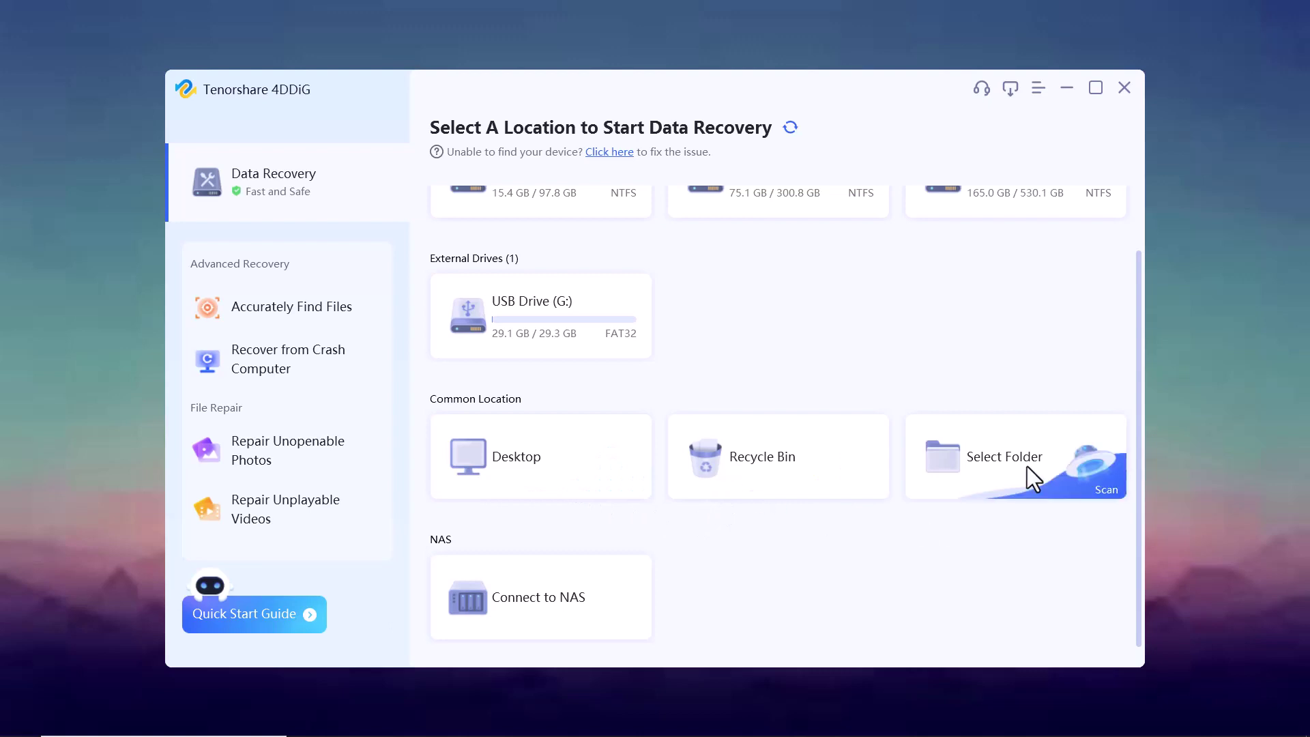
scroll(818, 532, "up", 1)
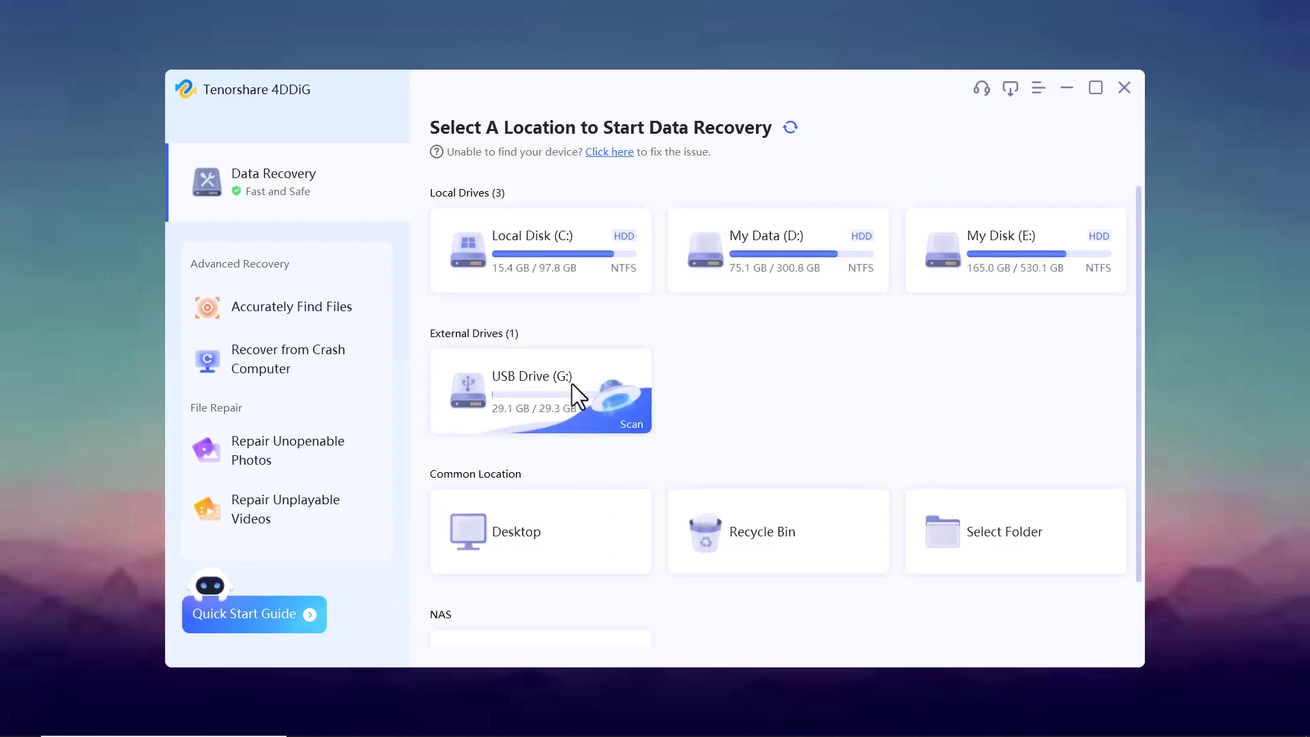
Scan USB Drive (G:) for photos, videos and documents only, excluding the Audio and Others file types.
left_click(490, 394)
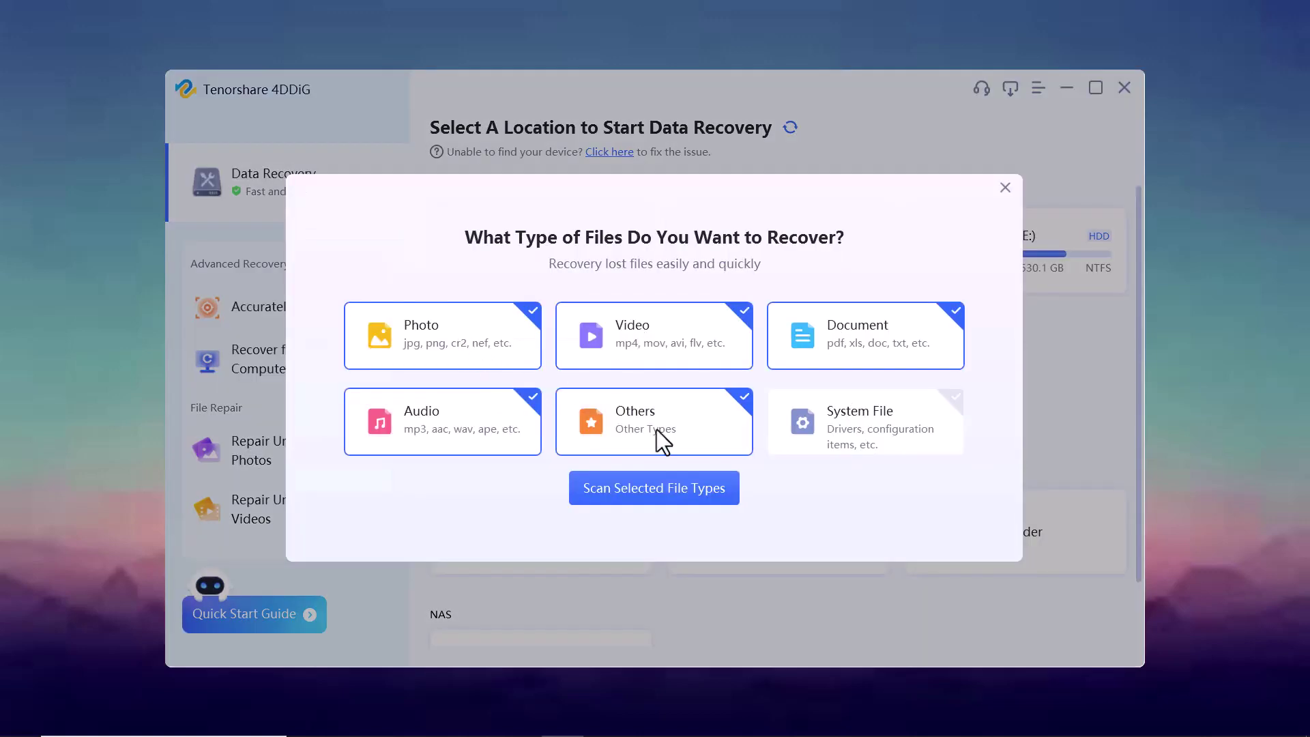
left_click(602, 421)
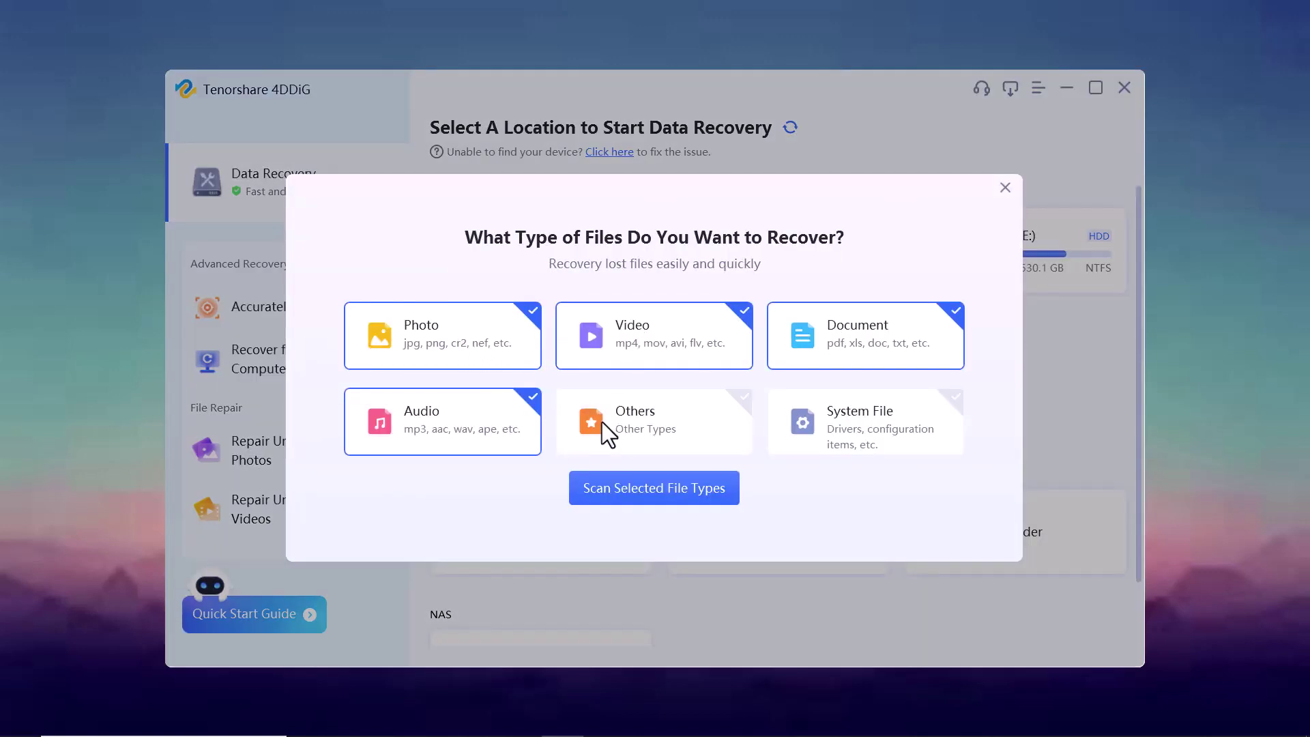
left_click(463, 417)
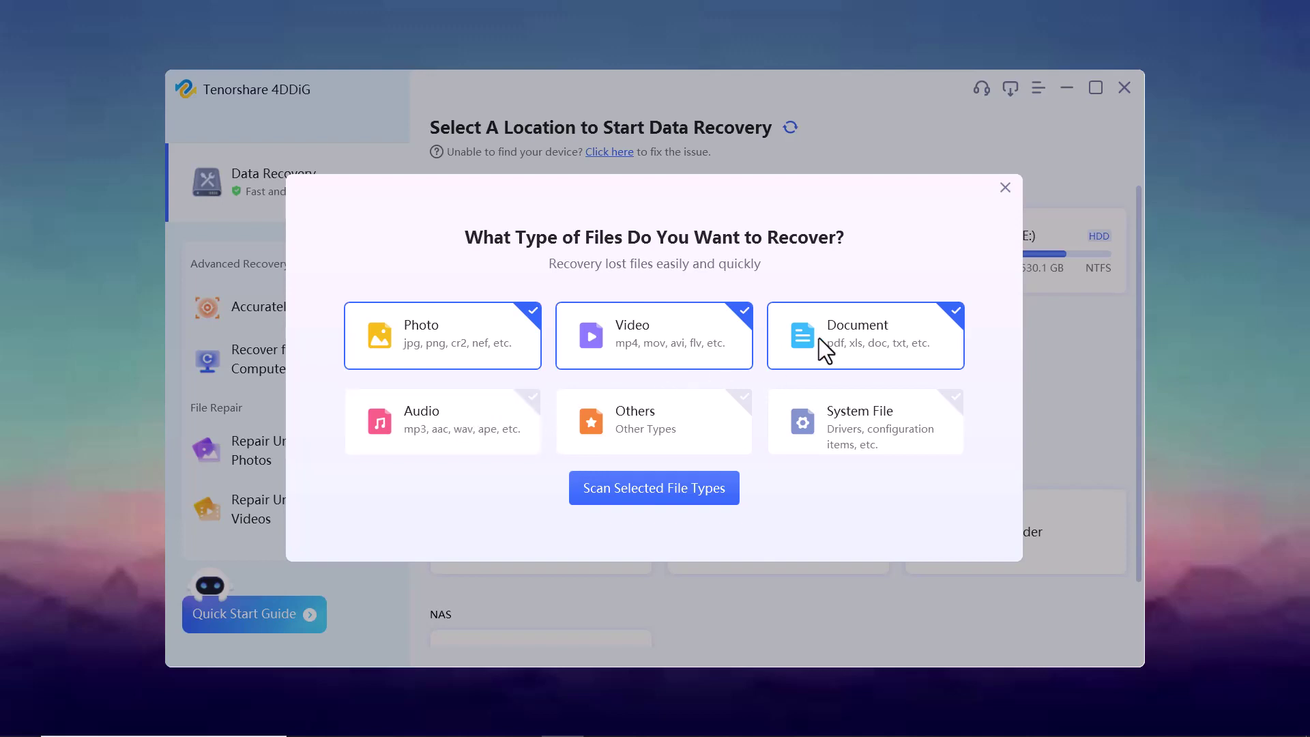
left_click(652, 491)
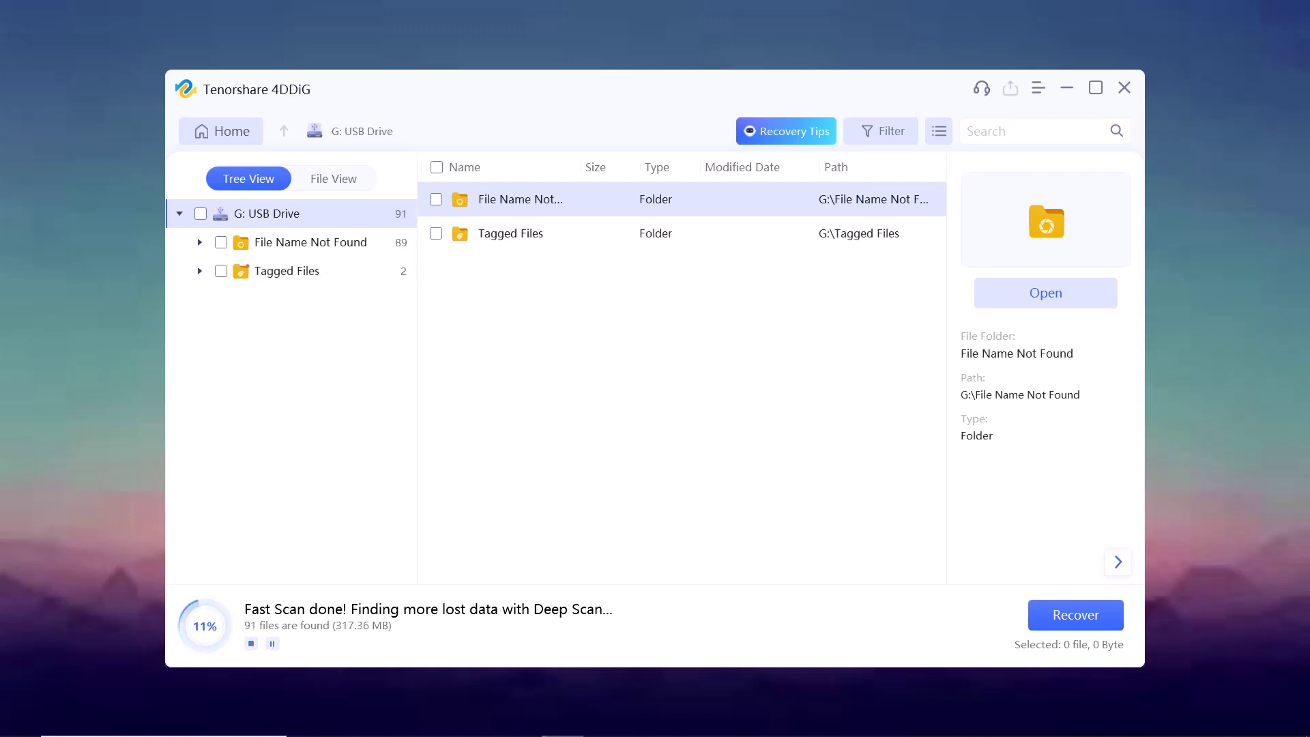
Look through the scan results in tree view and file view, and check the filter options.
left_click(248, 177)
left_click(248, 177)
left_click(333, 178)
left_click(881, 131)
left_click(654, 407)
left_click(247, 179)
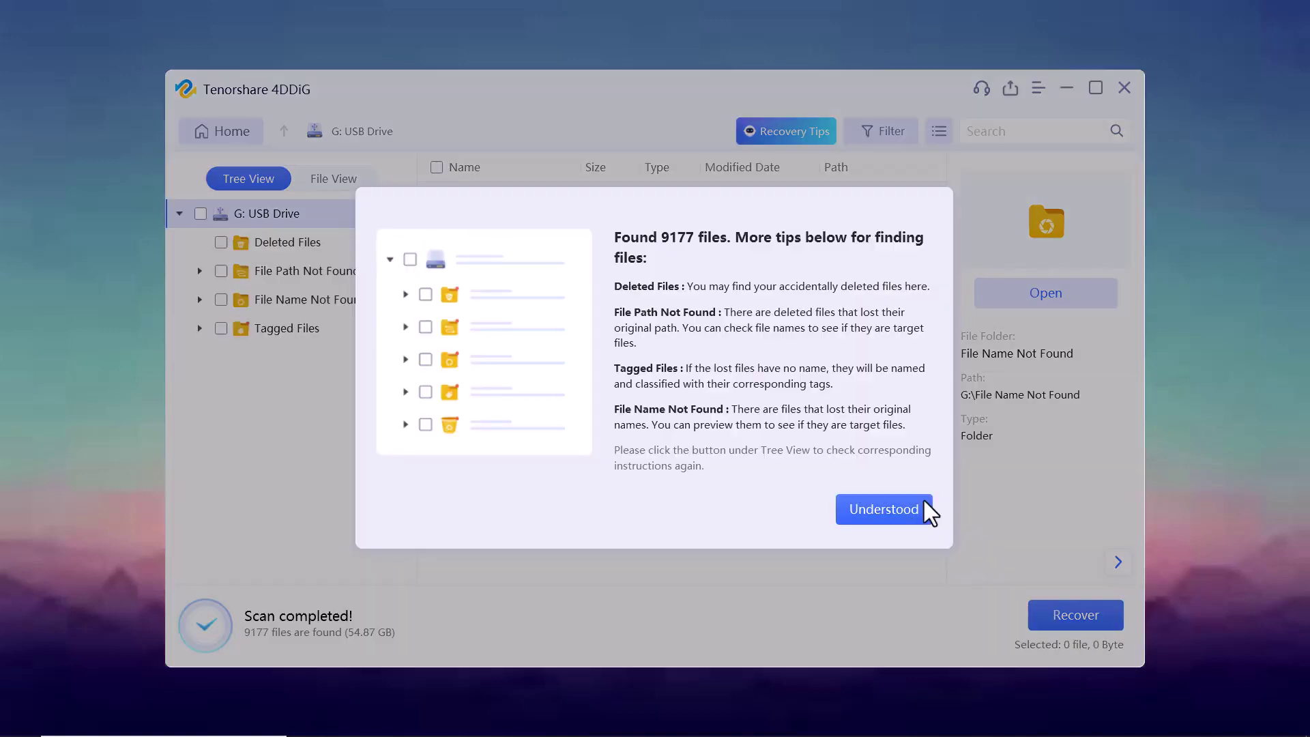
Dismiss the file-finding tips and mark the Mocpogo MP4 video among the Deleted Files for recovery.
left_click(899, 501)
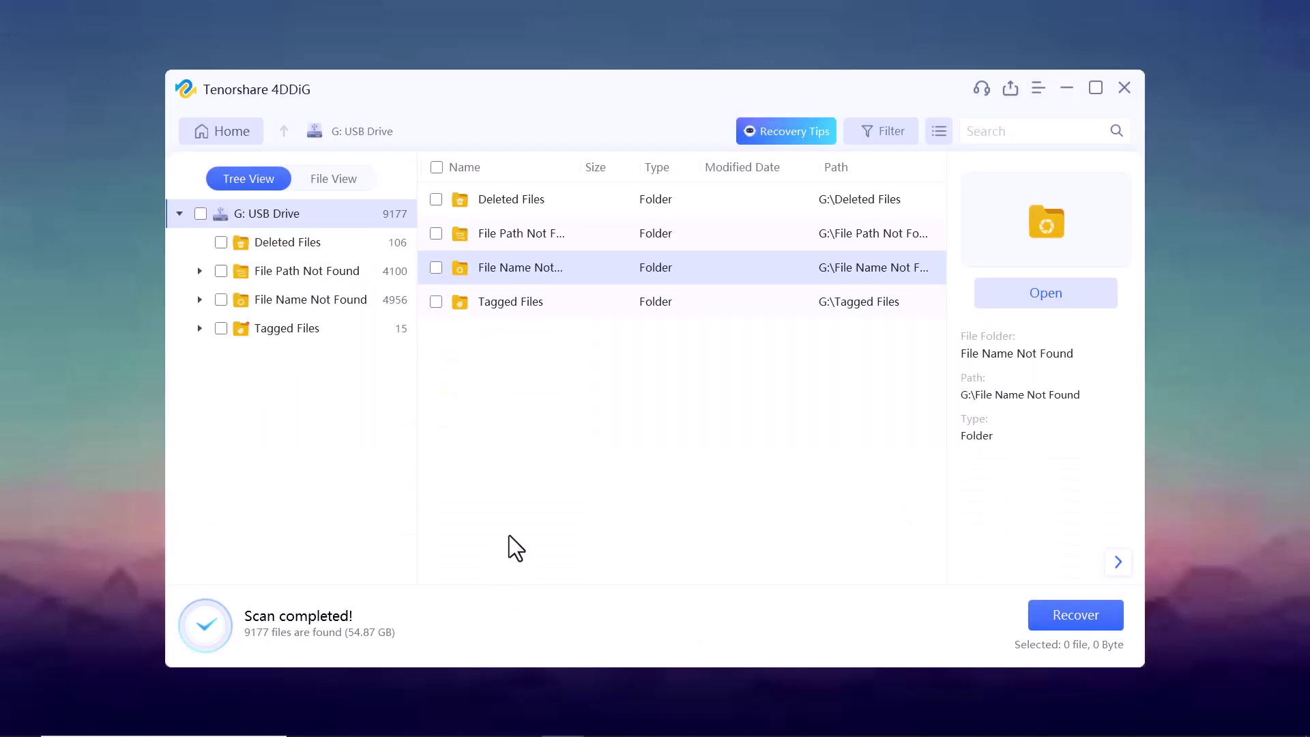
left_click(307, 240)
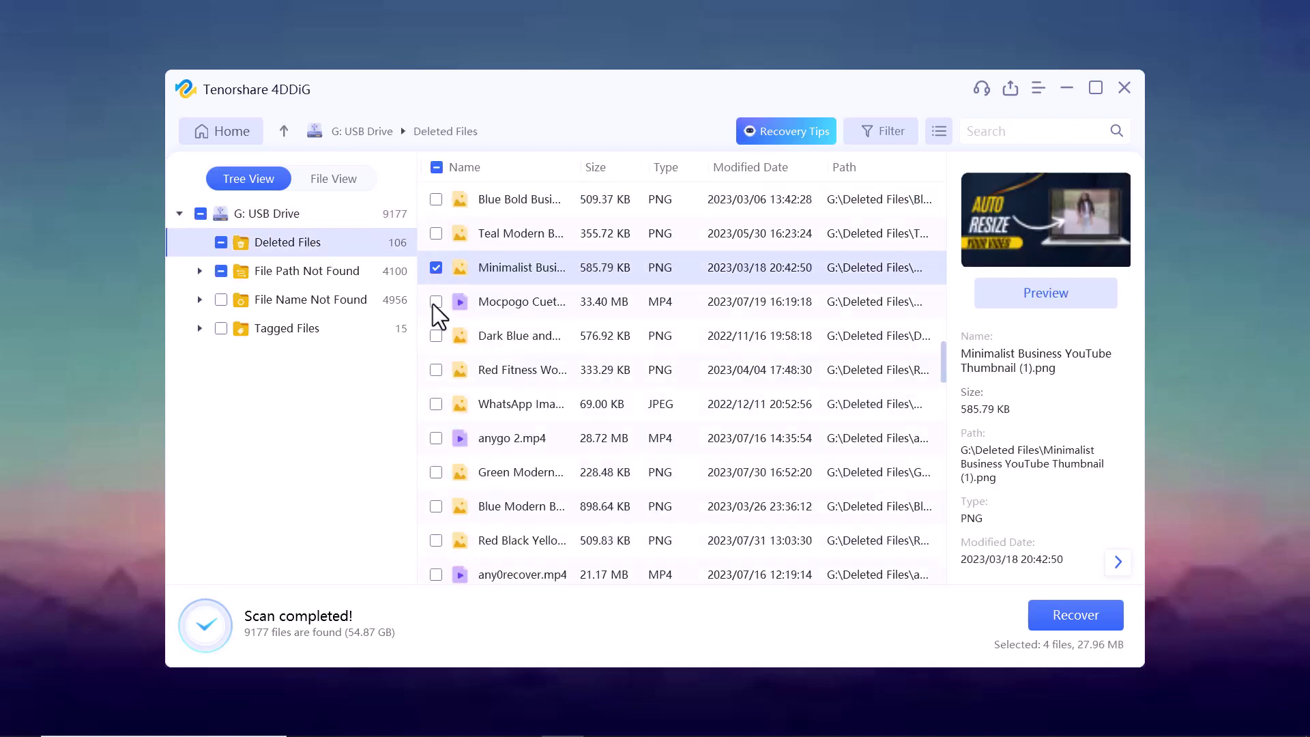
left_click(435, 301)
Preview the Dark Blue and White Bold Minimalist Youtube Thumbnail PNG from the deleted files, then close the preview.
left_click(431, 345)
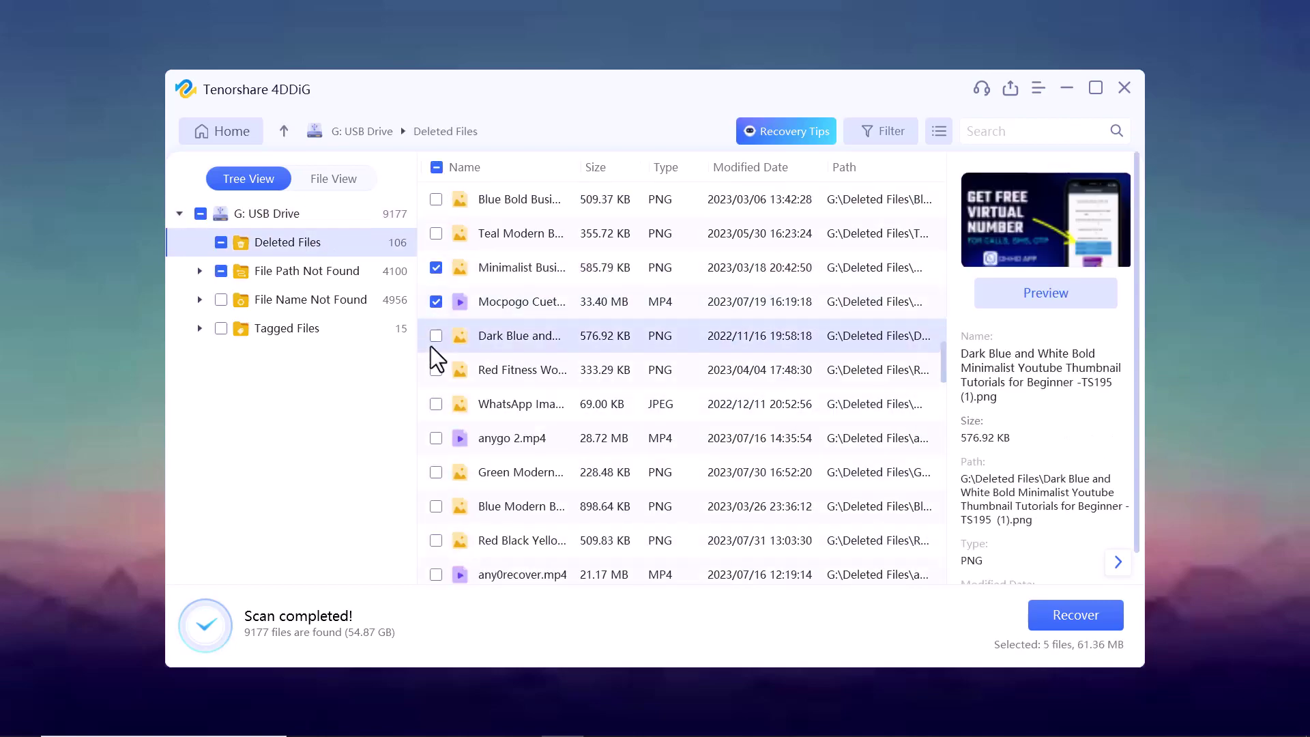
double_click(433, 339)
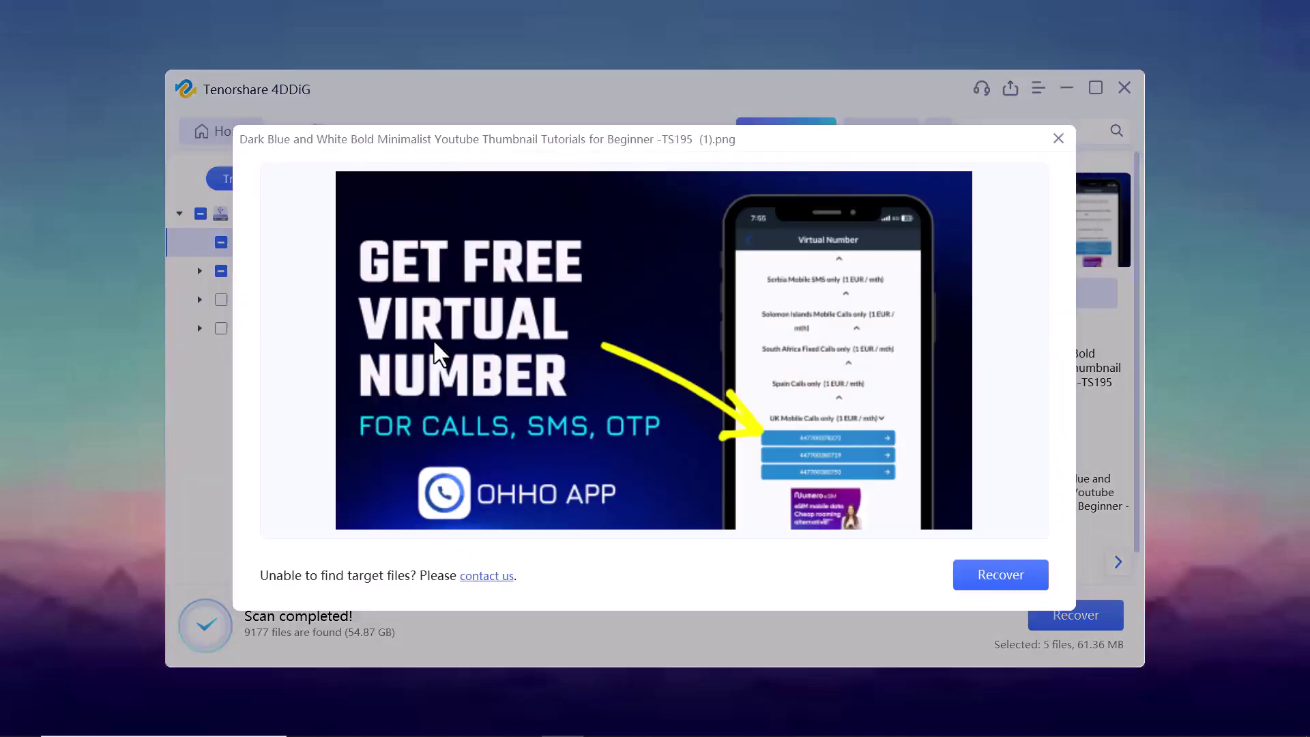
left_click(1058, 139)
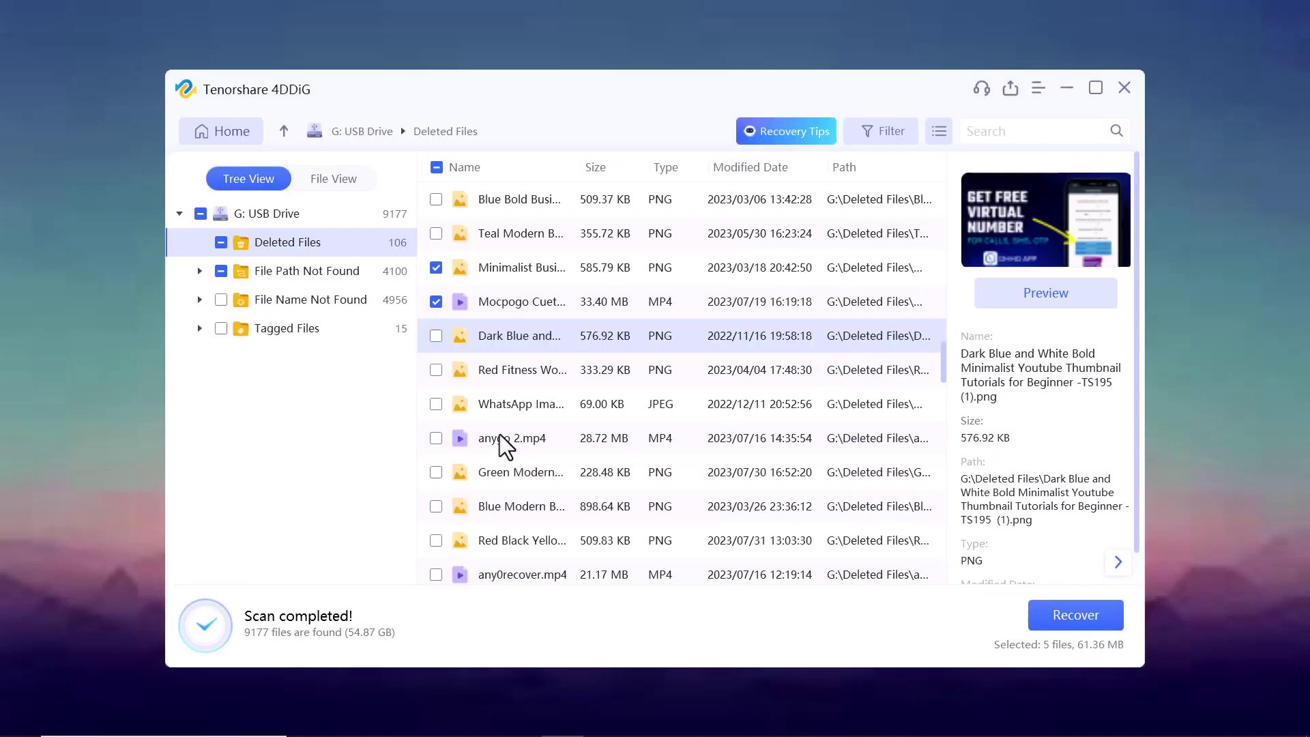
Browse the files listed under File Path Not Found and File Name Not Found.
left_click(284, 277)
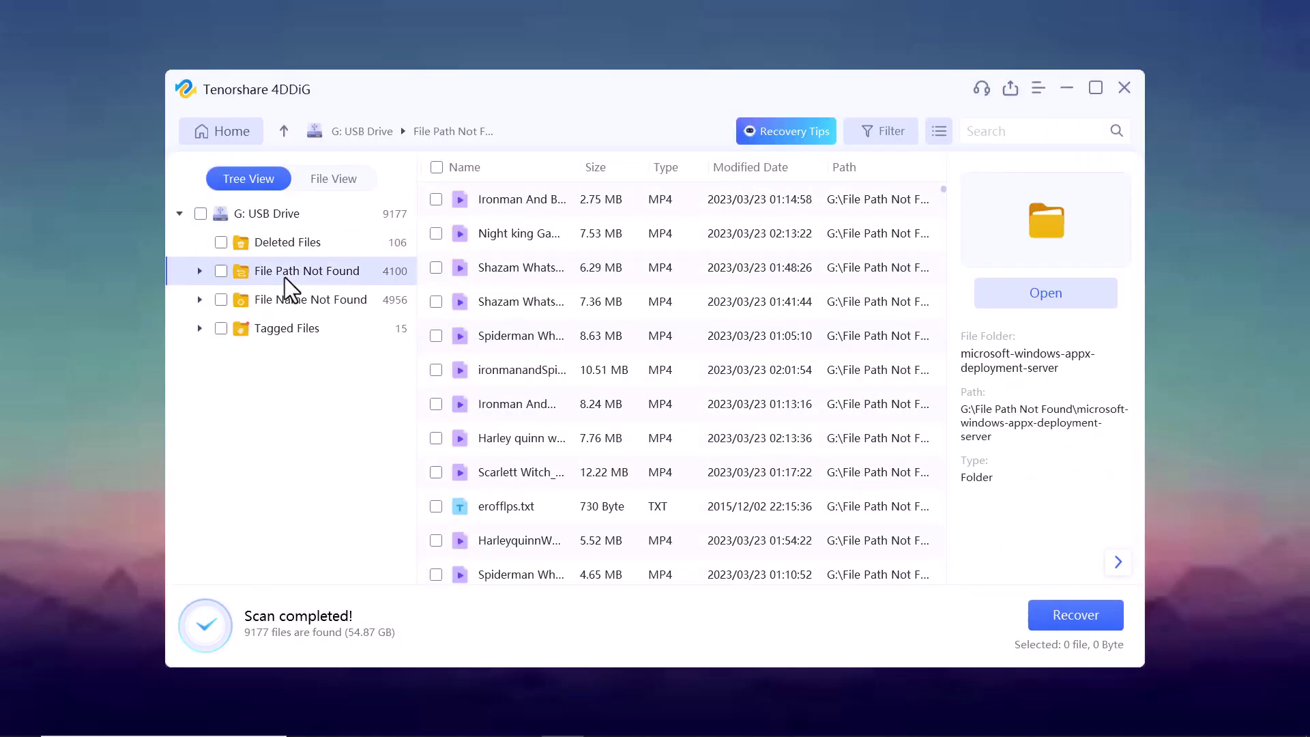
scroll(833, 382, "down", 5)
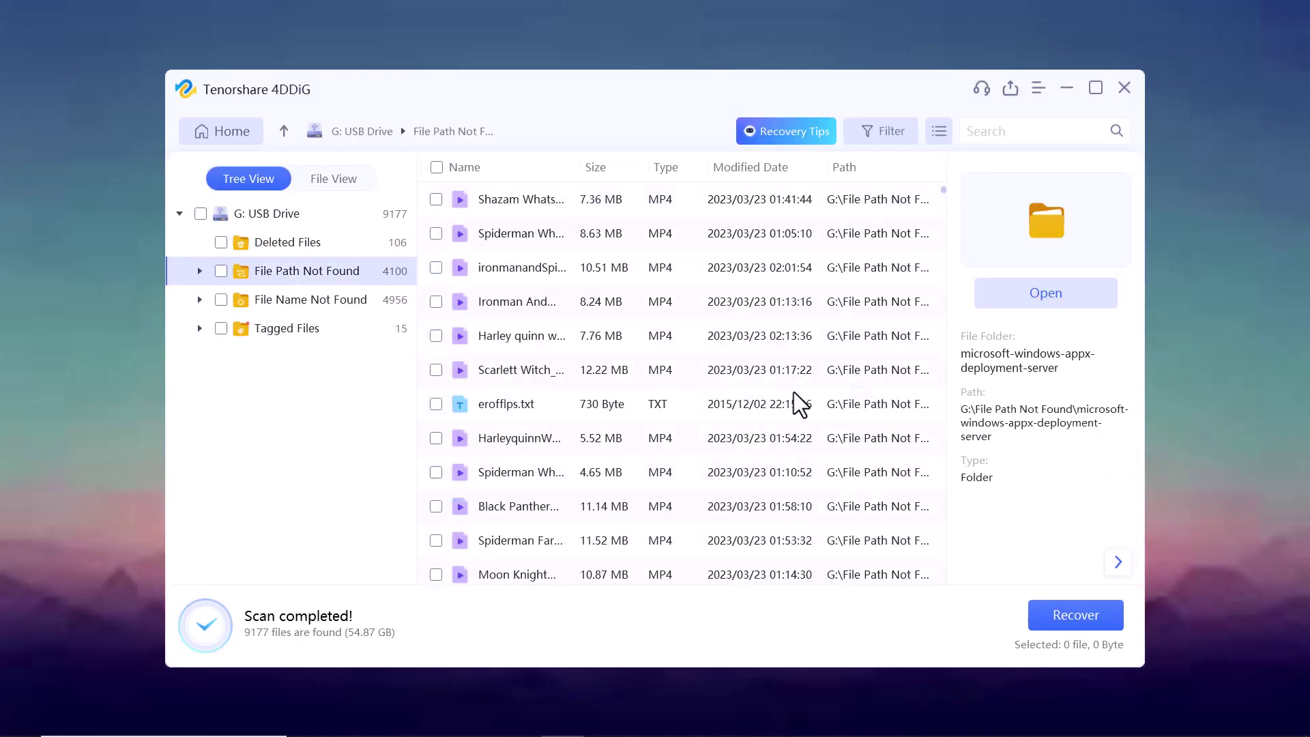
left_click(322, 300)
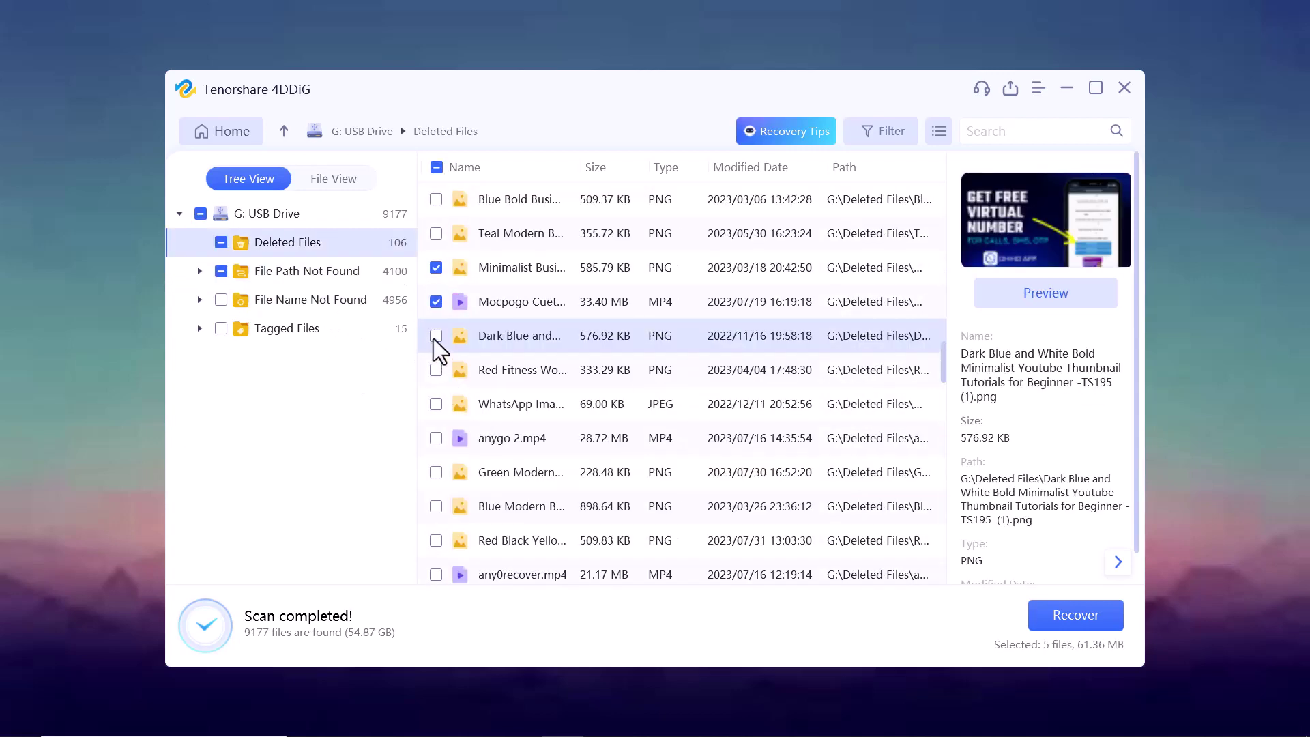
In Deleted Files, also mark the Dark Blue, Red Fitness, WhatsApp, Green Modern and Blue Modern images and anygo 2.mp4 for recovery.
left_click(434, 372)
left_click(437, 404)
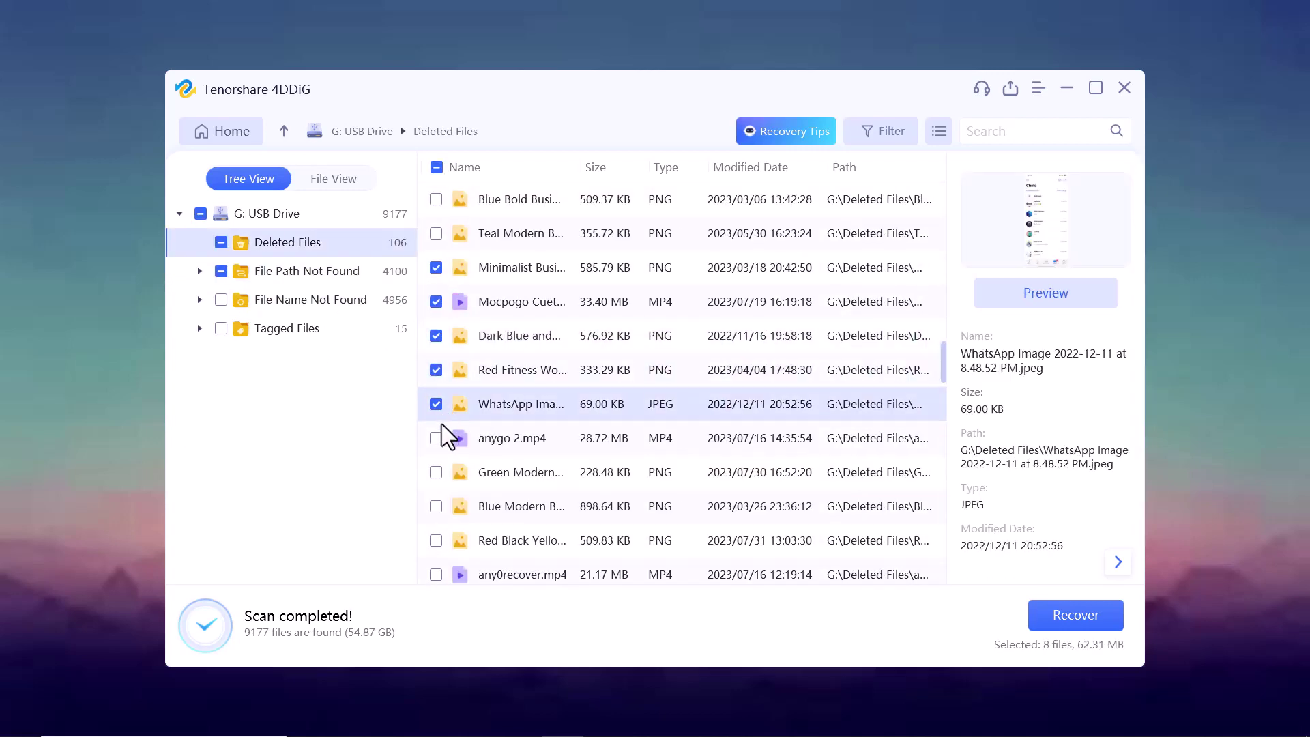
left_click(436, 437)
left_click(436, 472)
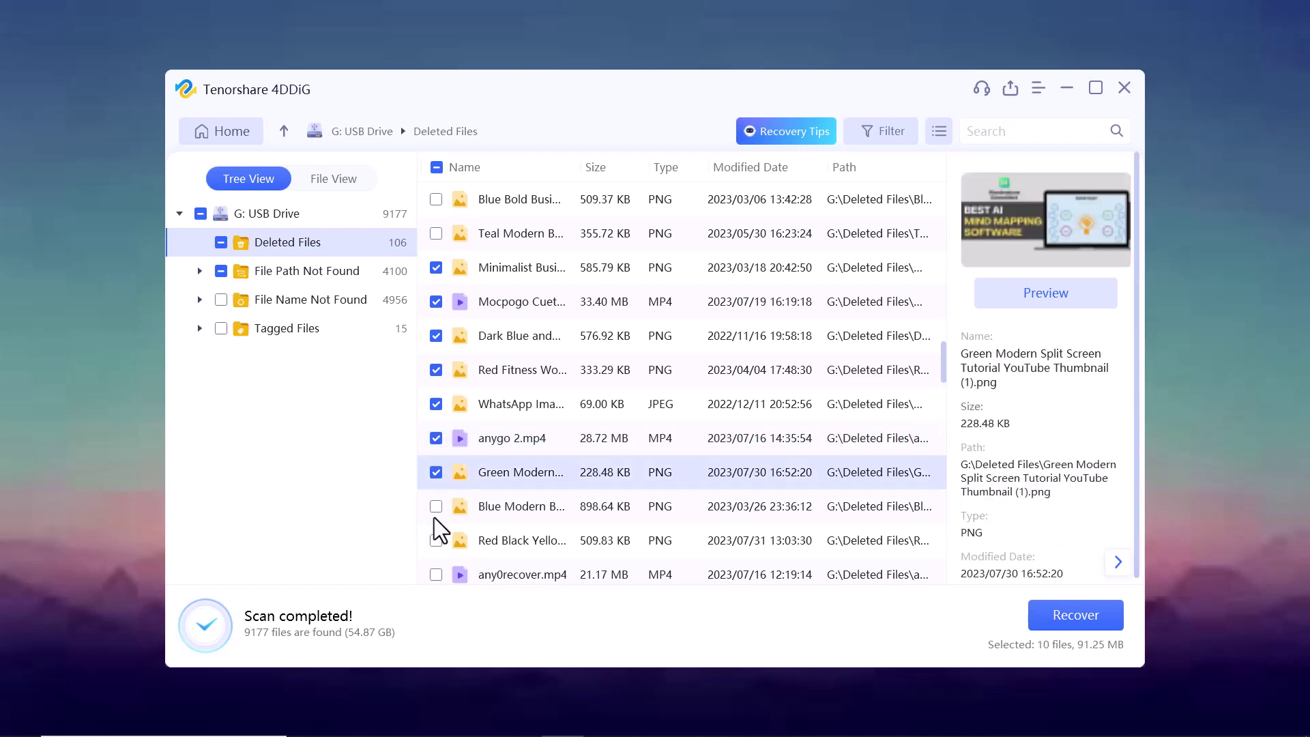
left_click(436, 506)
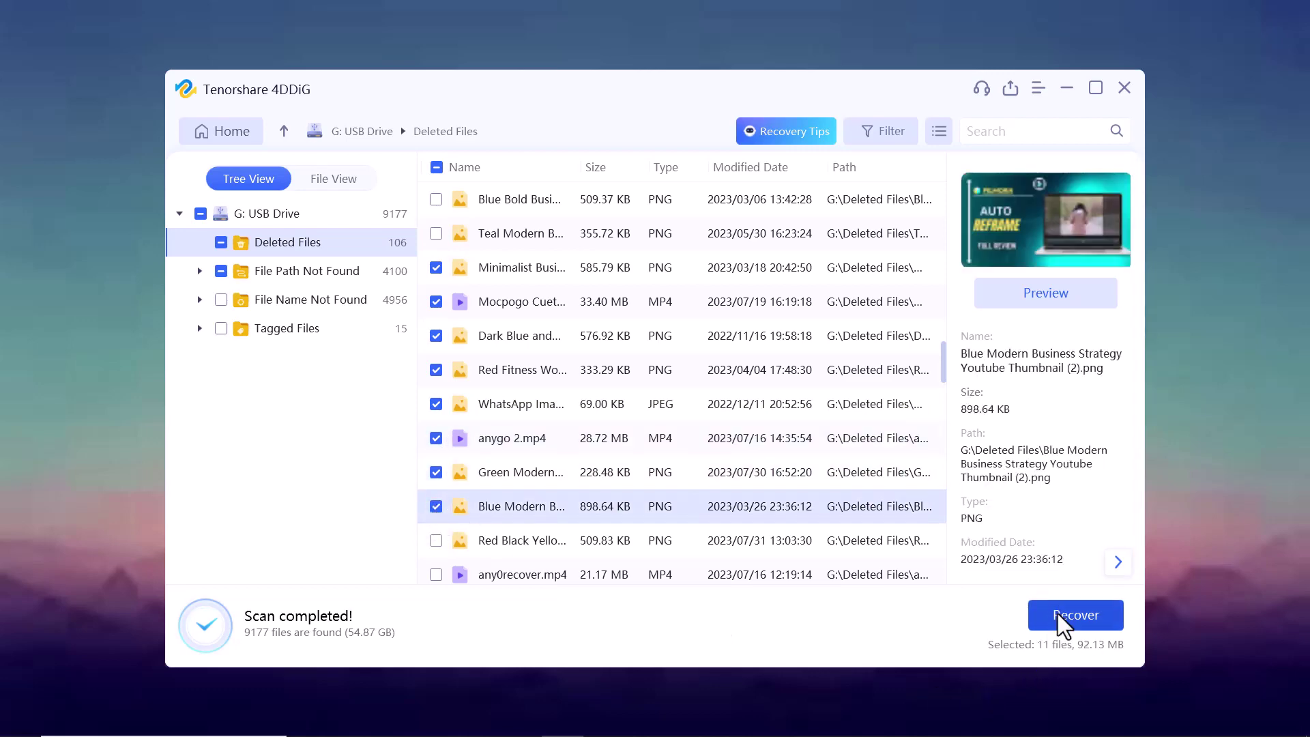
Recover the marked files to My Disk (E:), choosing to repair corrupted files during recovery.
left_click(1057, 612)
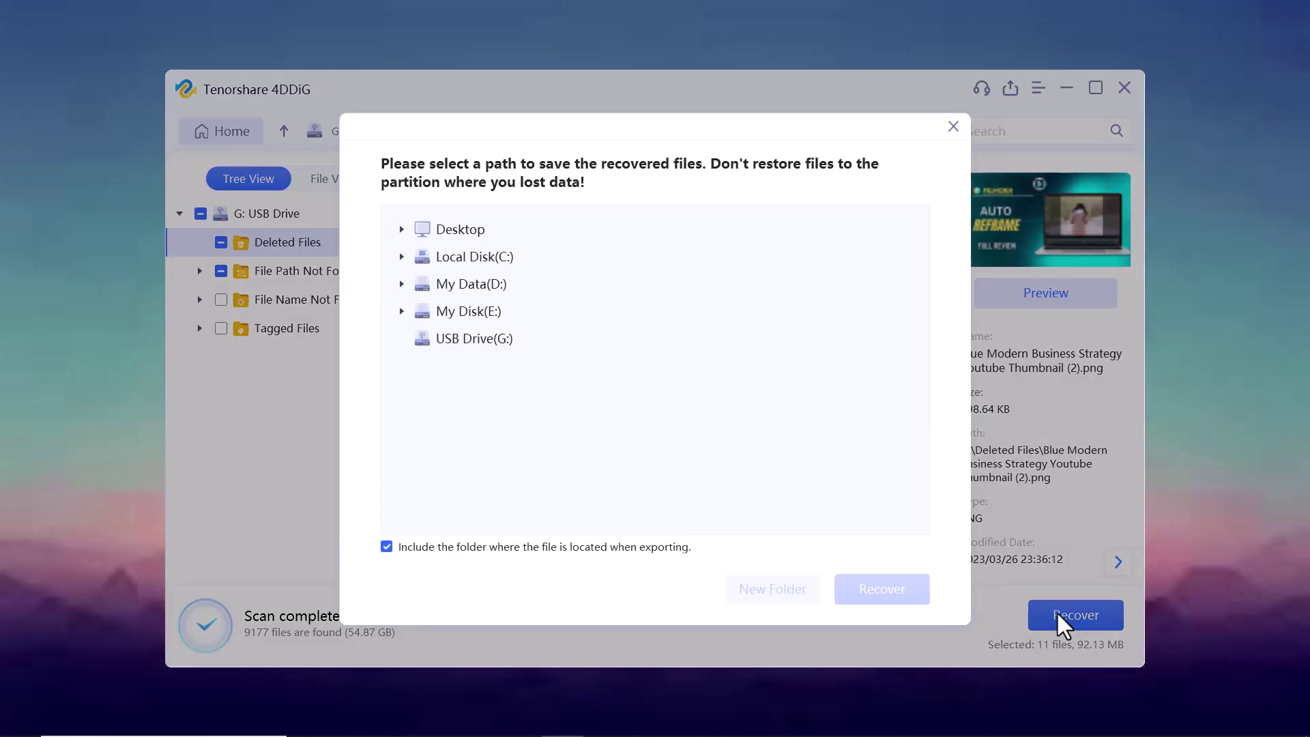
left_click(485, 264)
left_click(482, 318)
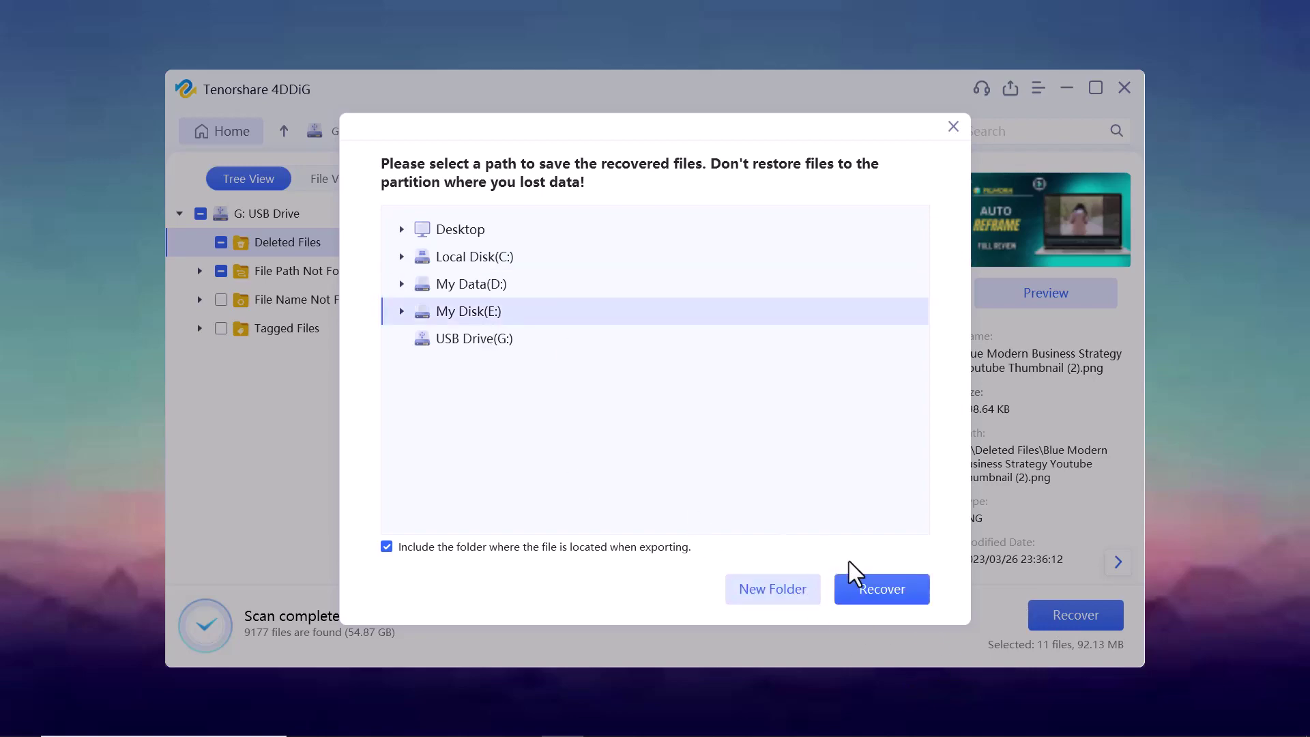
left_click(878, 591)
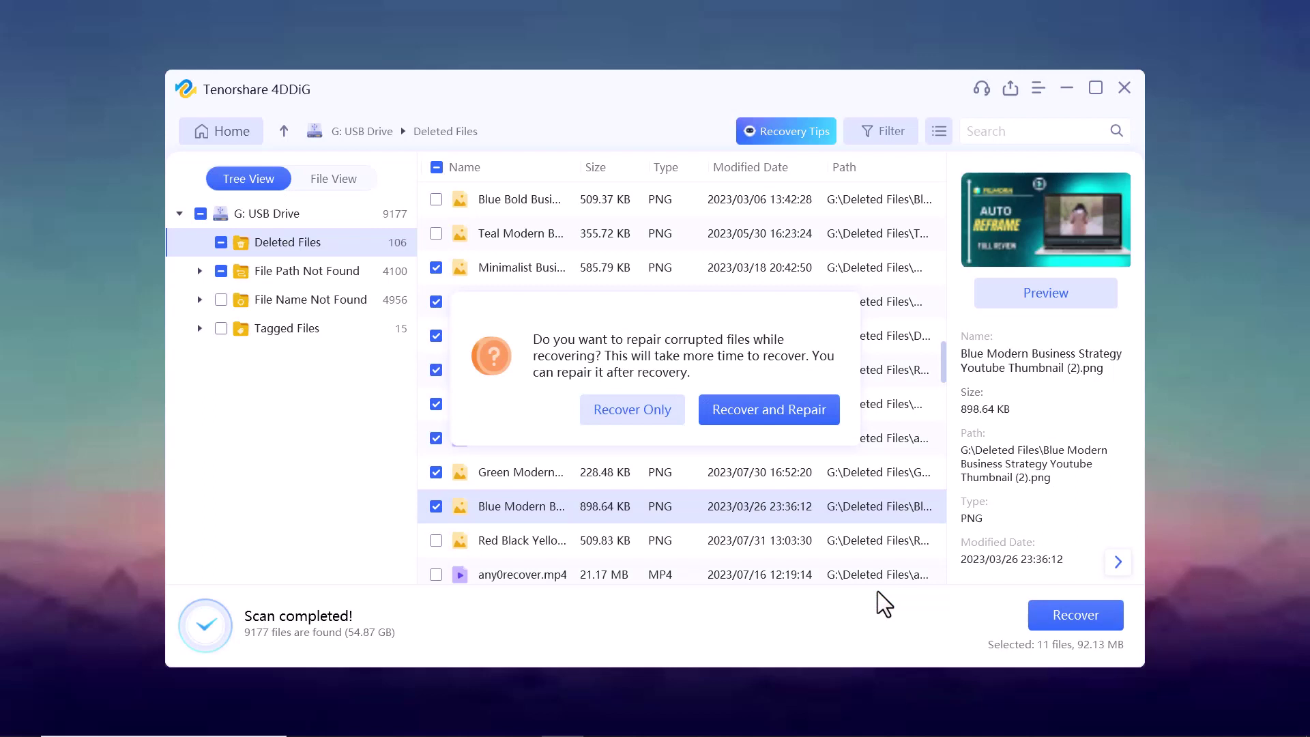
left_click(763, 408)
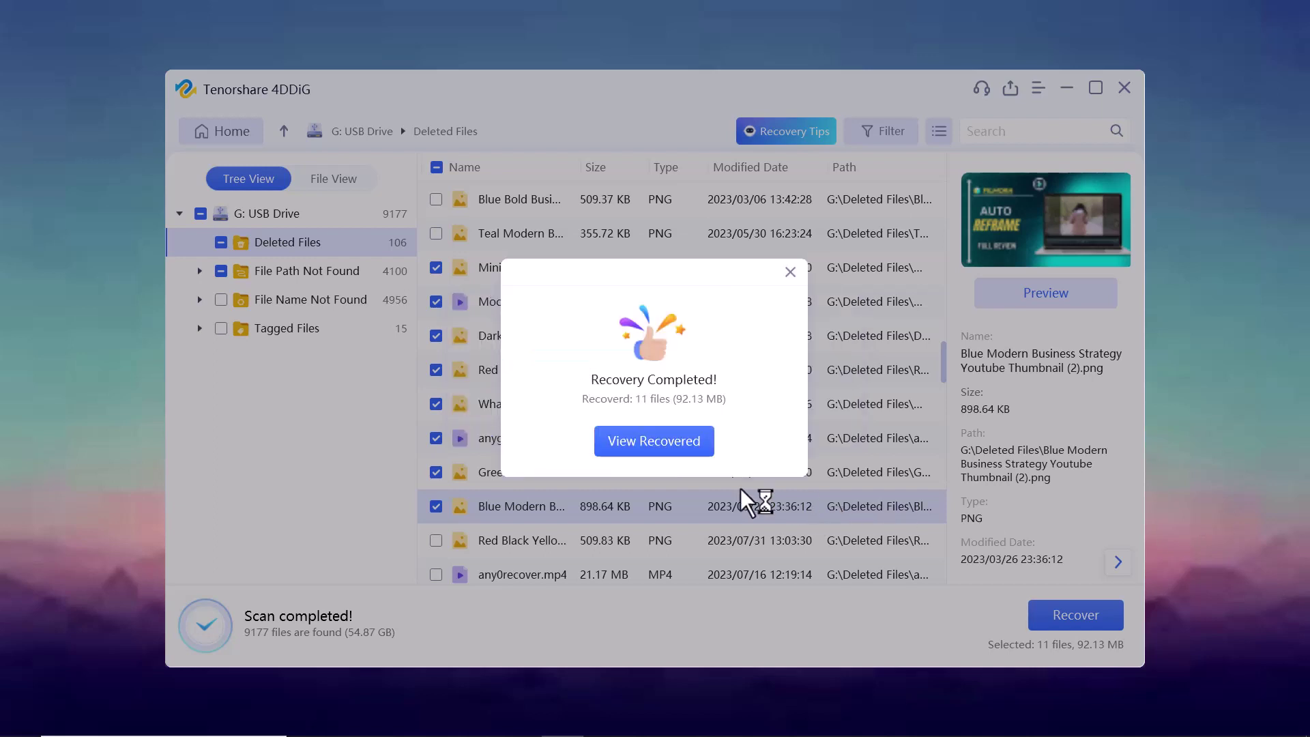
View the recovered files in File Explorer, opening the G folder and its Deleted Files subfolder.
left_click(656, 447)
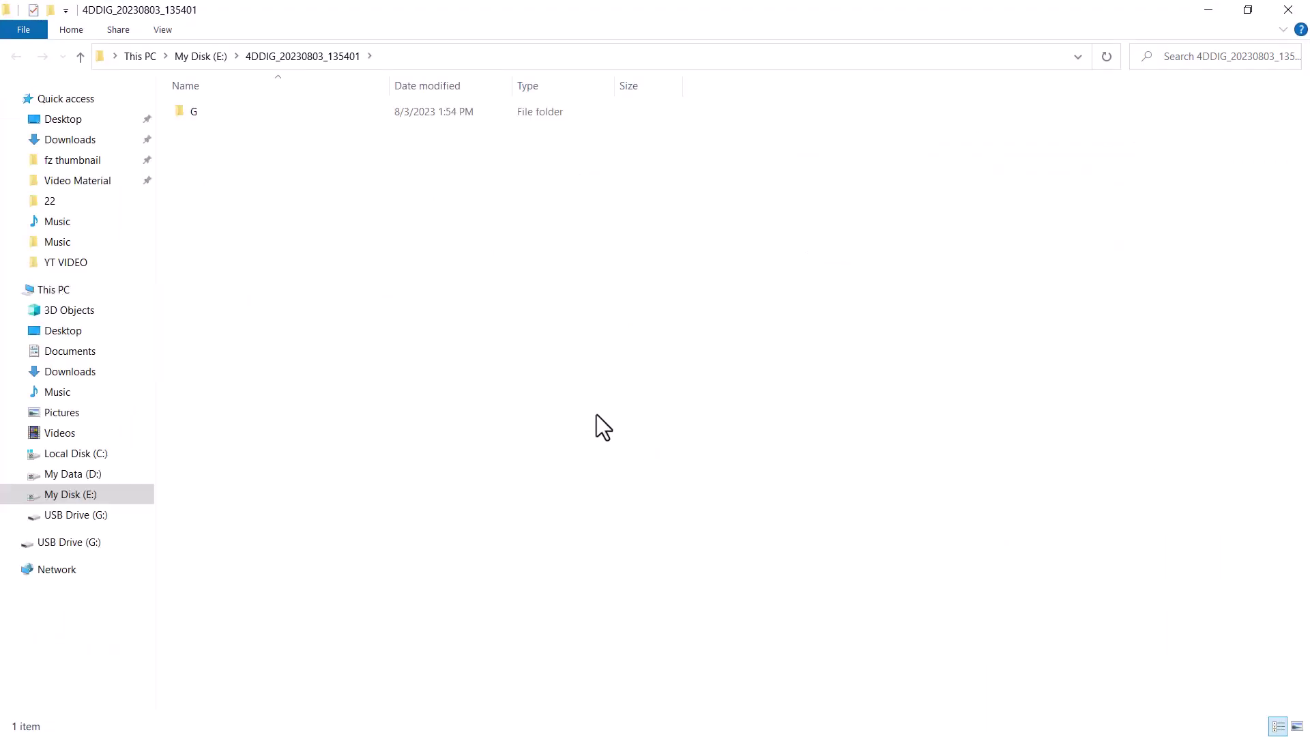
left_click(419, 117)
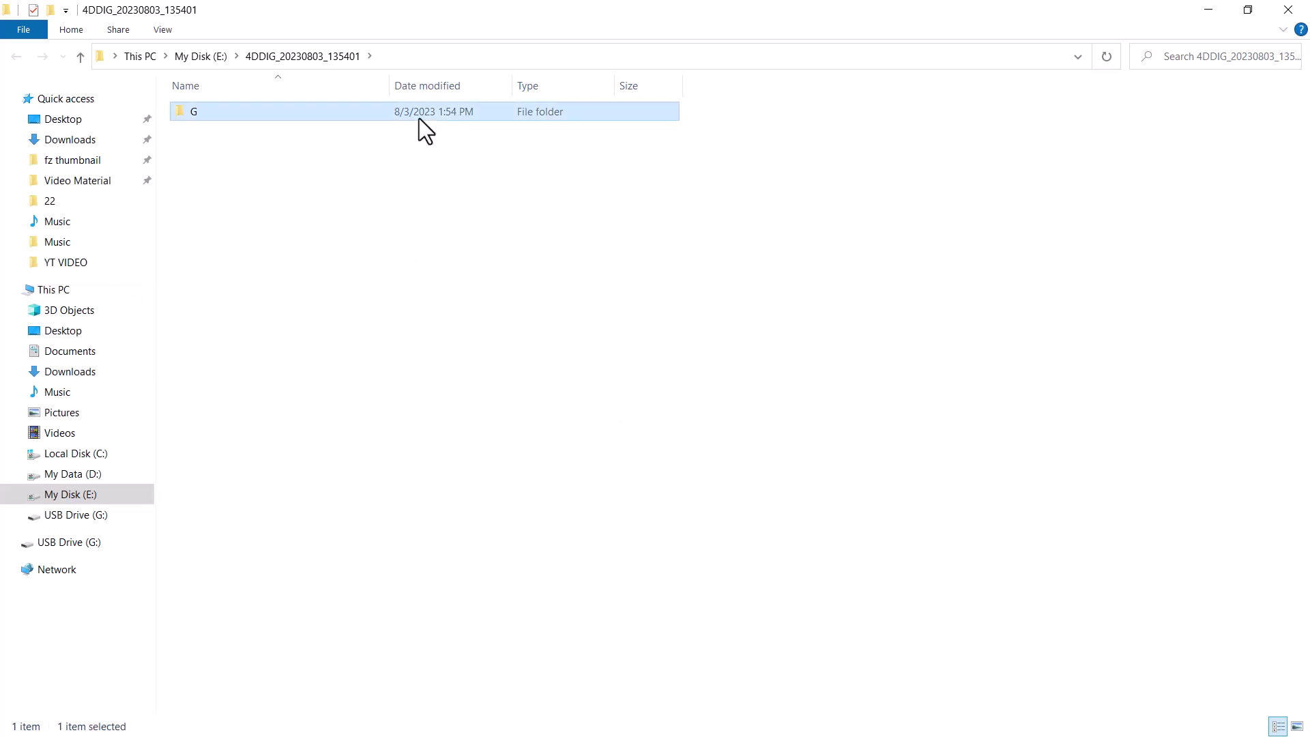
double_click(419, 117)
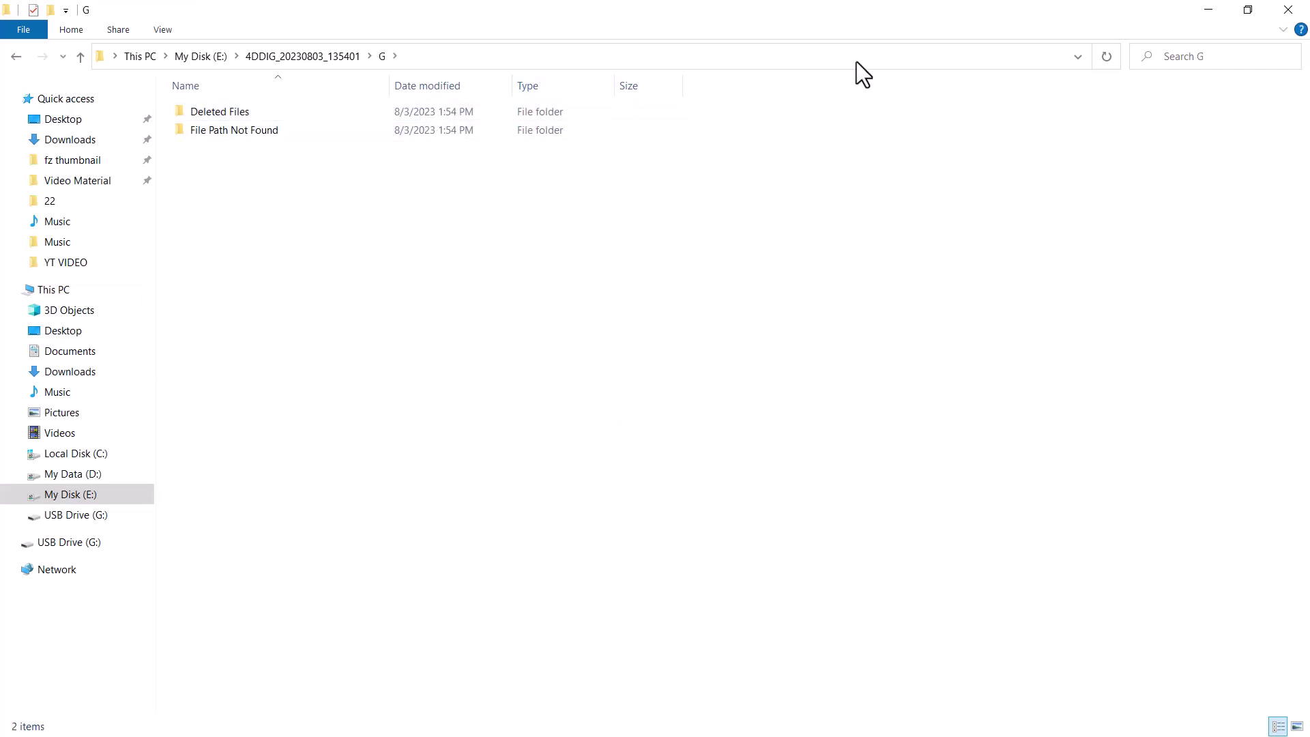
left_click(552, 110)
double_click(553, 110)
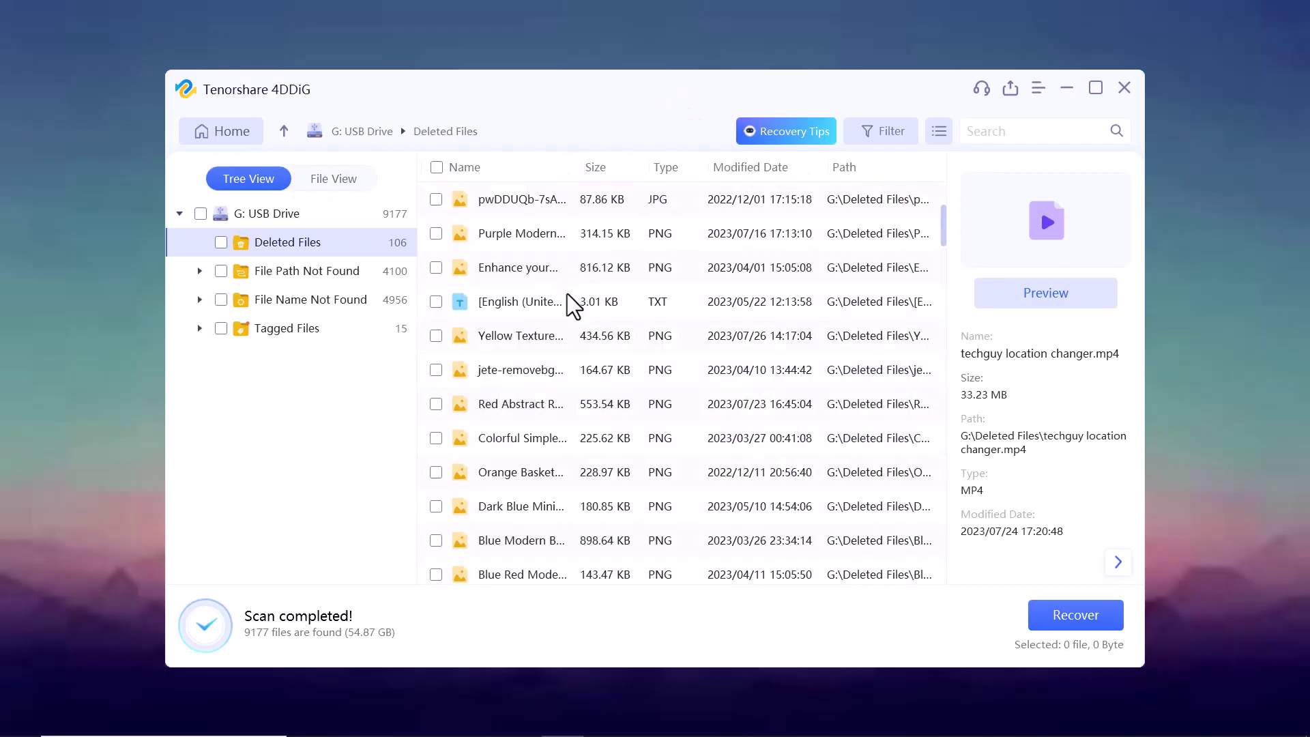
Back in 4DDiG, find the Blue Modern Artificial Intelligence YouTube Thumbnail PNG among the Deleted Files and show its thumbnail and details.
scroll(567, 293, "down", 4)
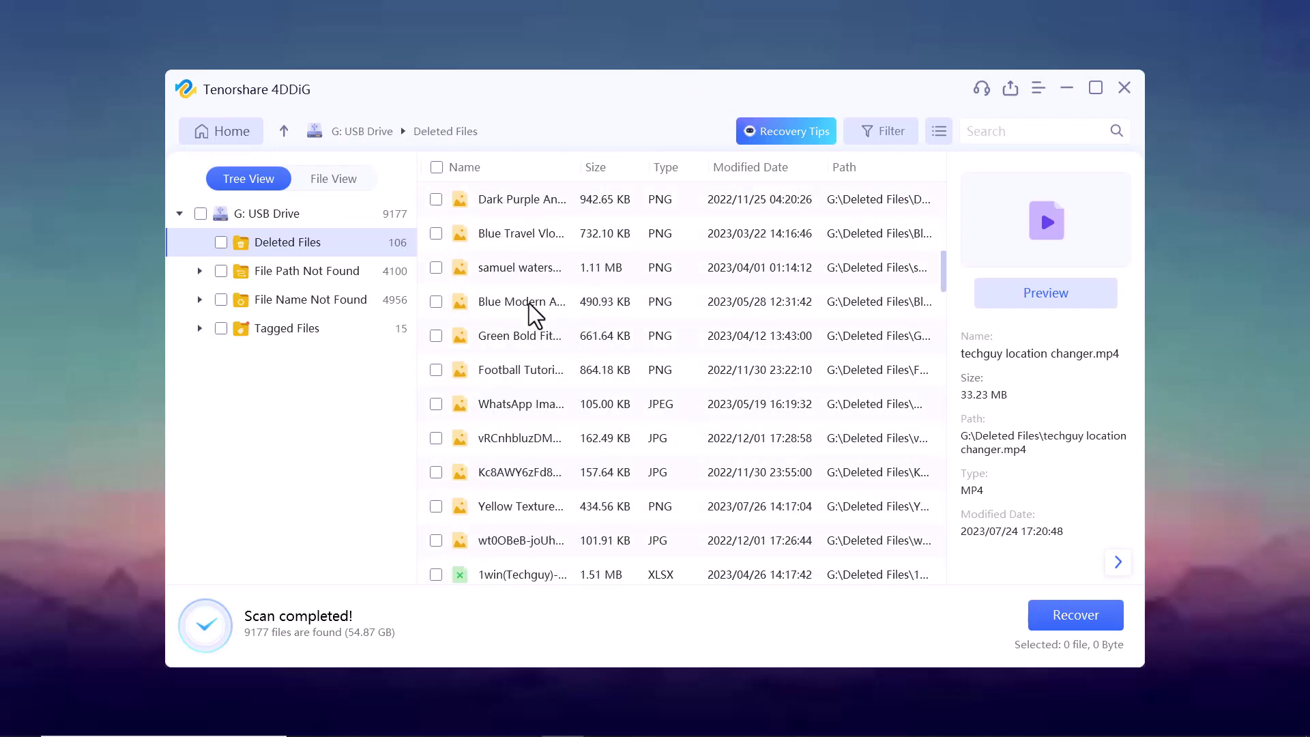
left_click(529, 303)
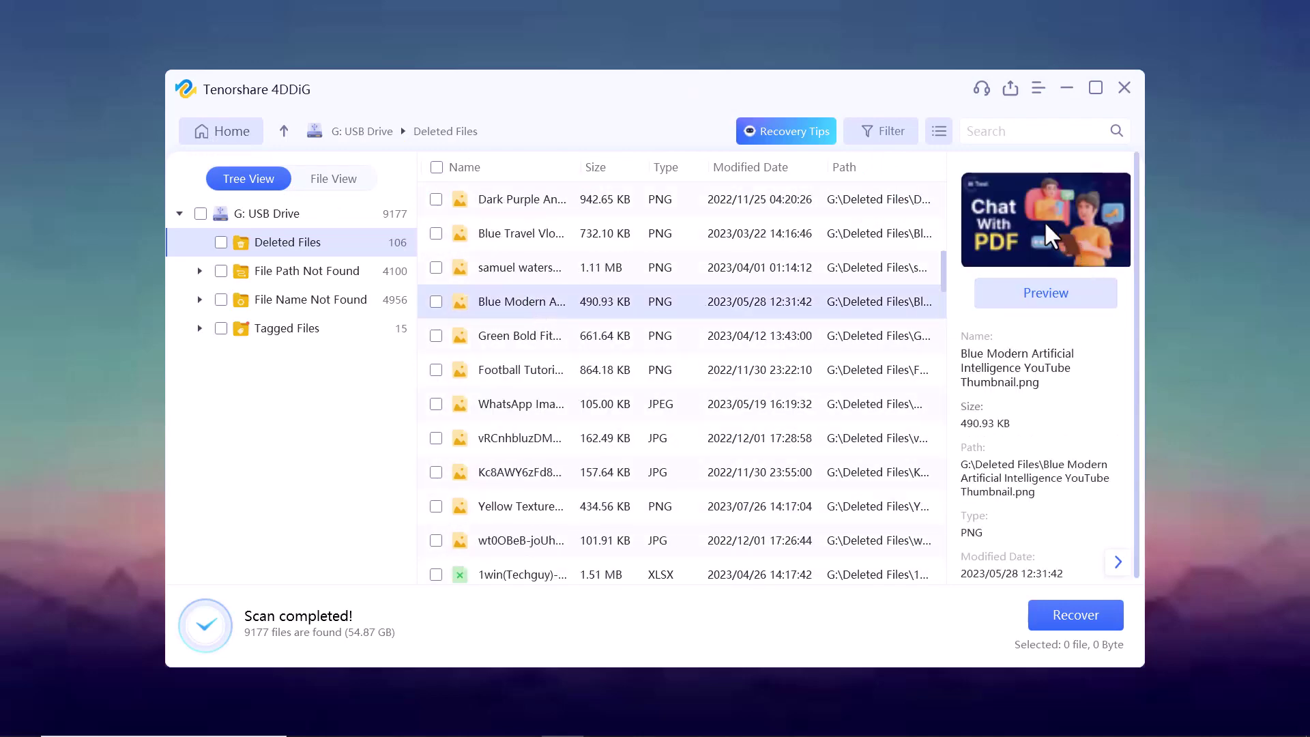